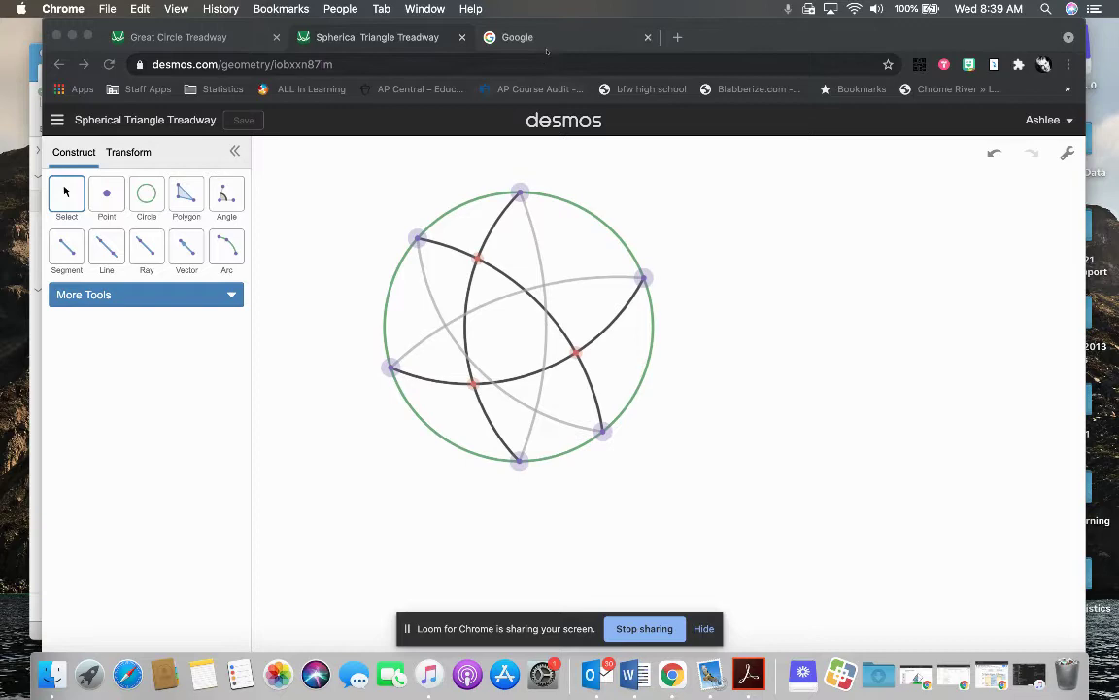
Step: From the Google tab, open a new blank construction in the Desmos Geometry tool
click(575, 41)
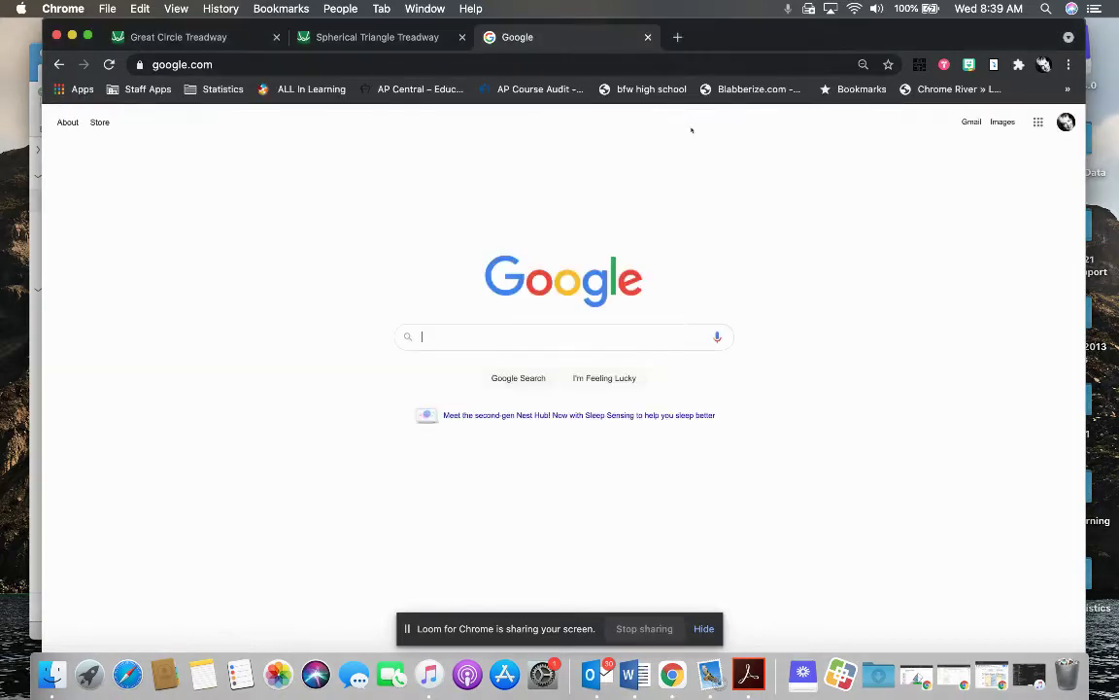
click(502, 62)
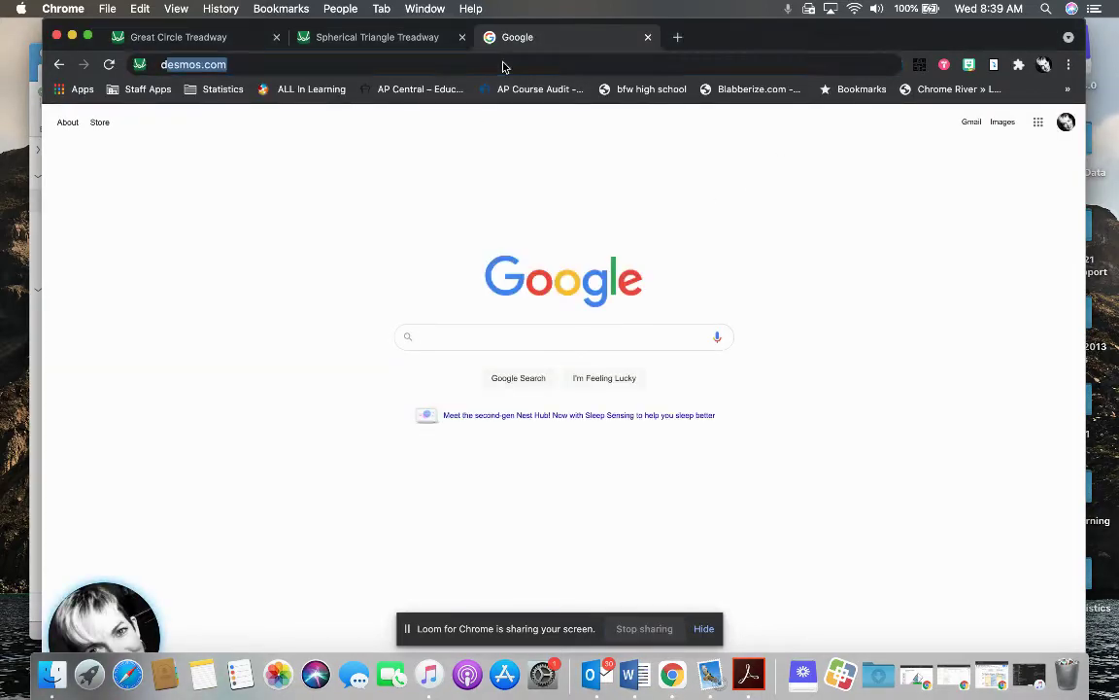
text(desmos)
key(Return)
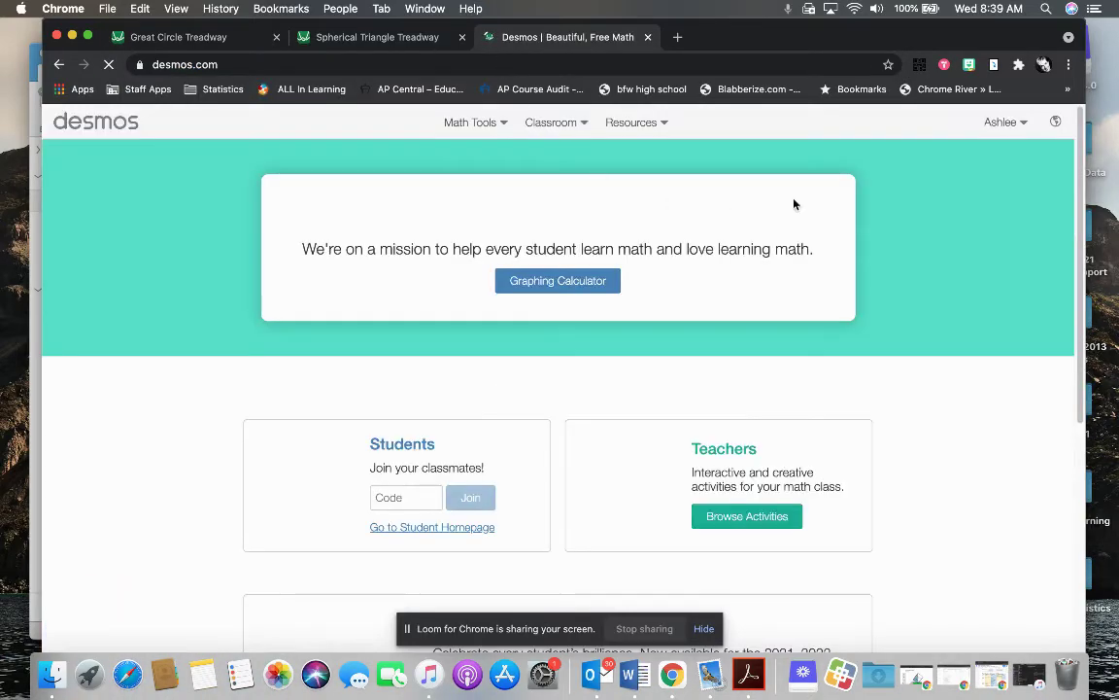
click(505, 124)
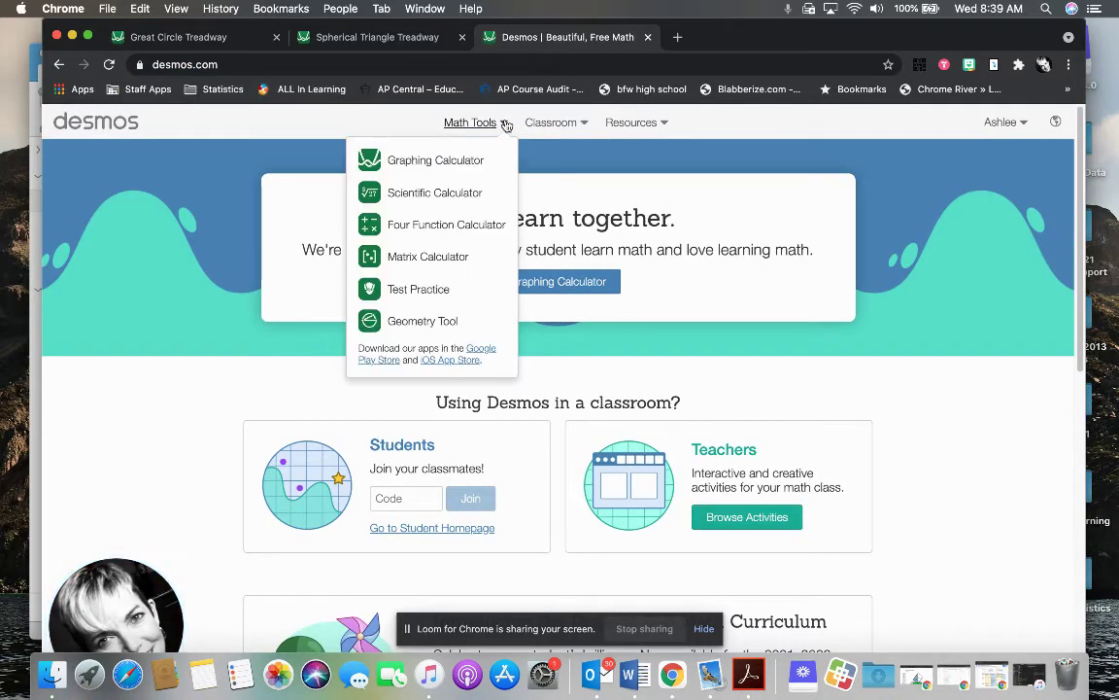
click(406, 323)
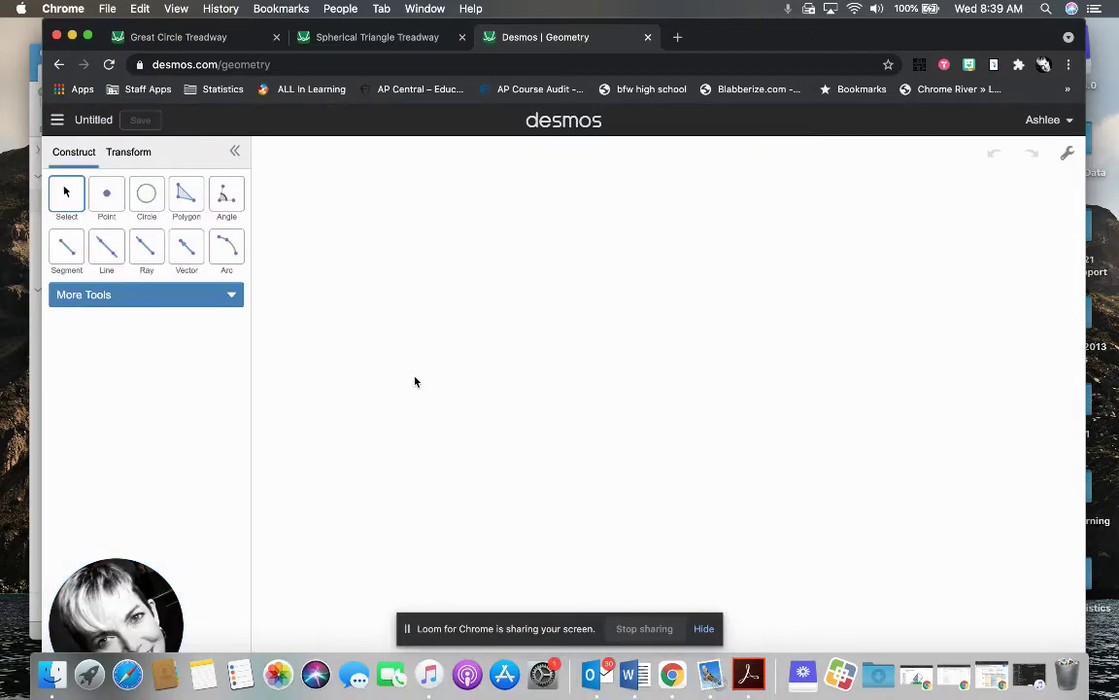
Step: Draw a circle on the canvas and hide its centre and edge points
click(147, 197)
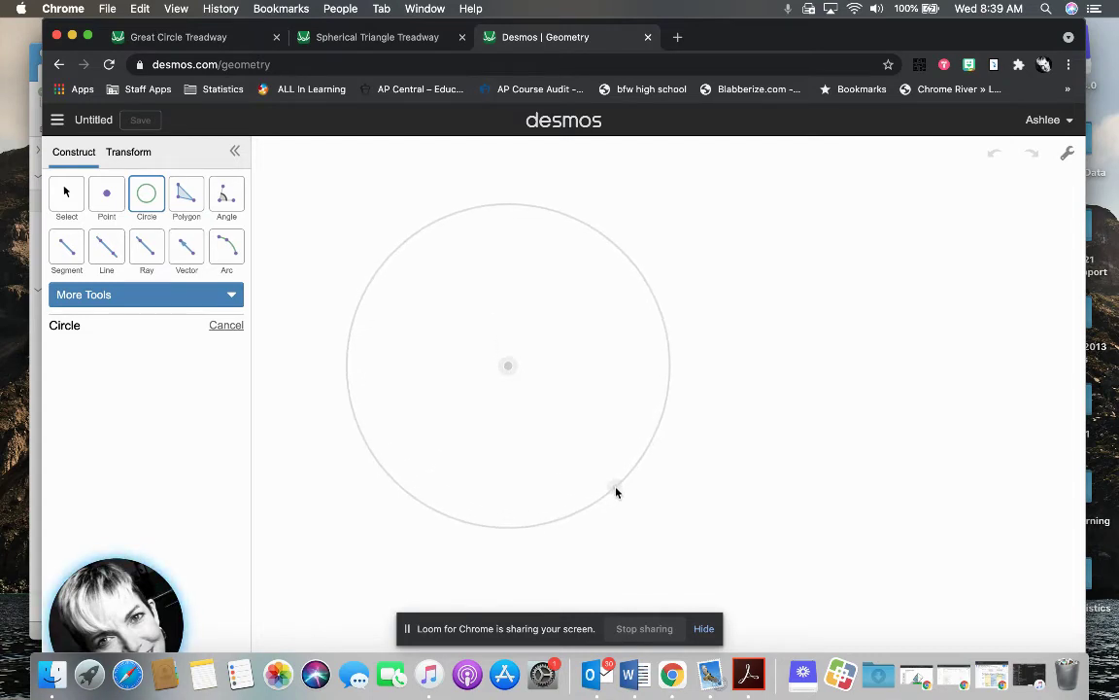
click(616, 489)
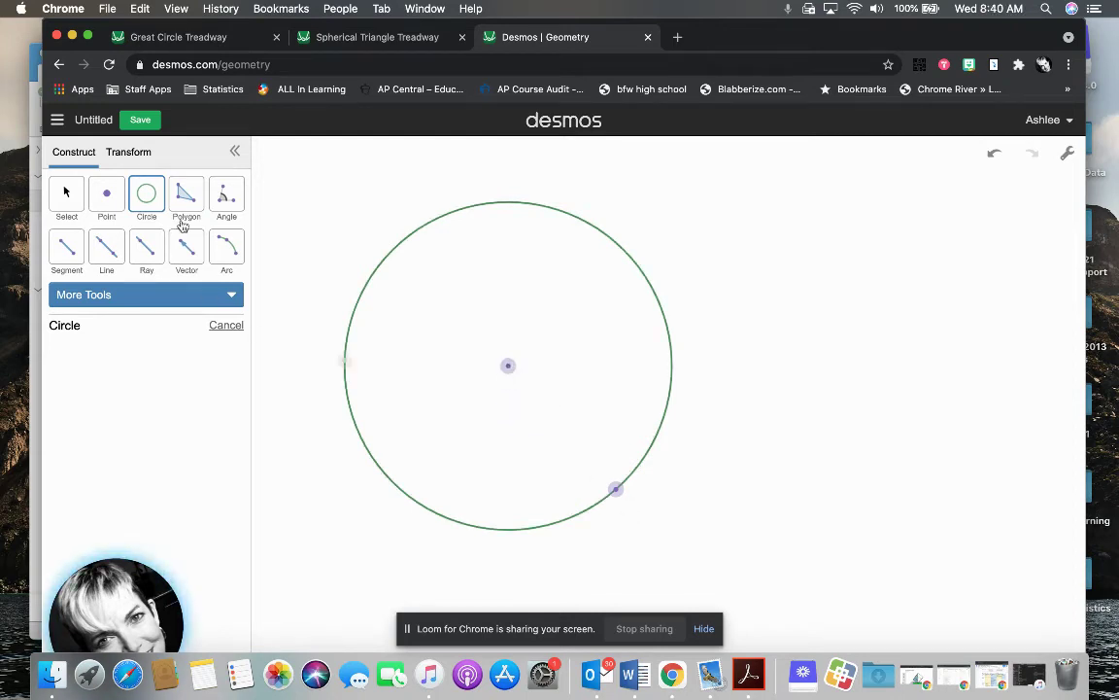
click(66, 195)
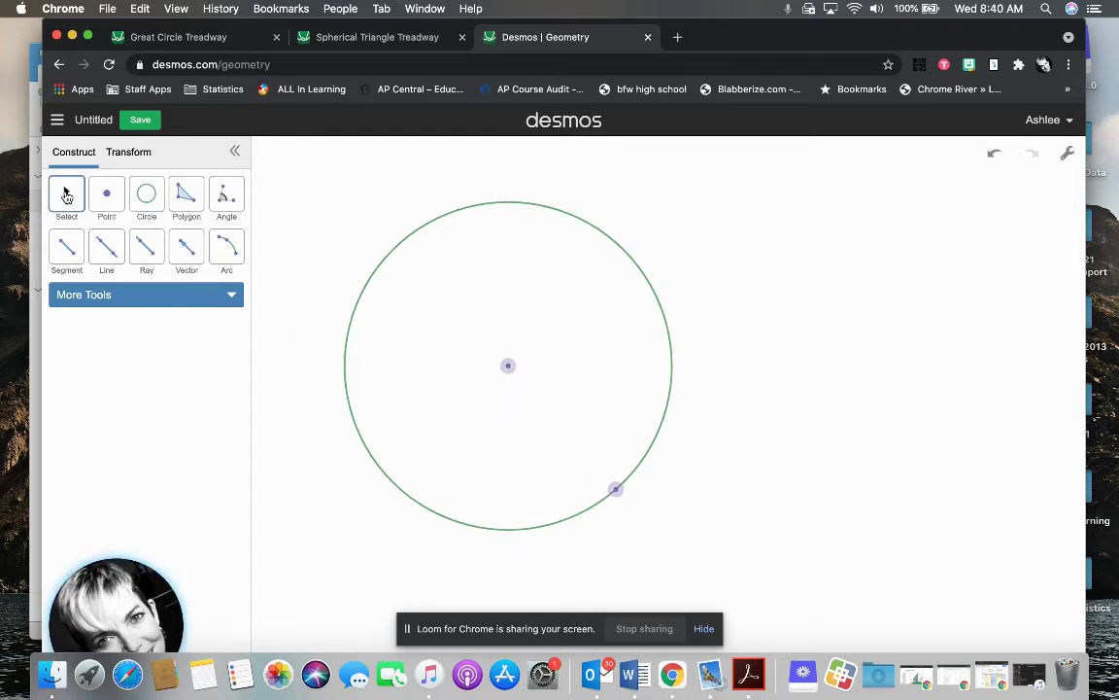
click(508, 369)
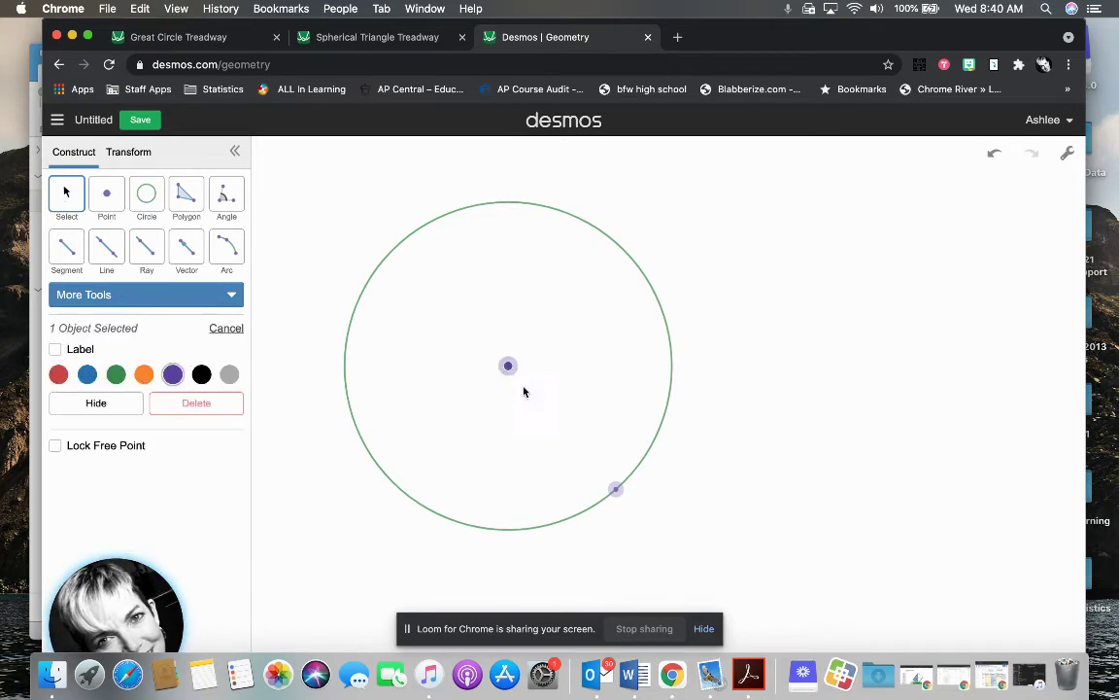
click(619, 493)
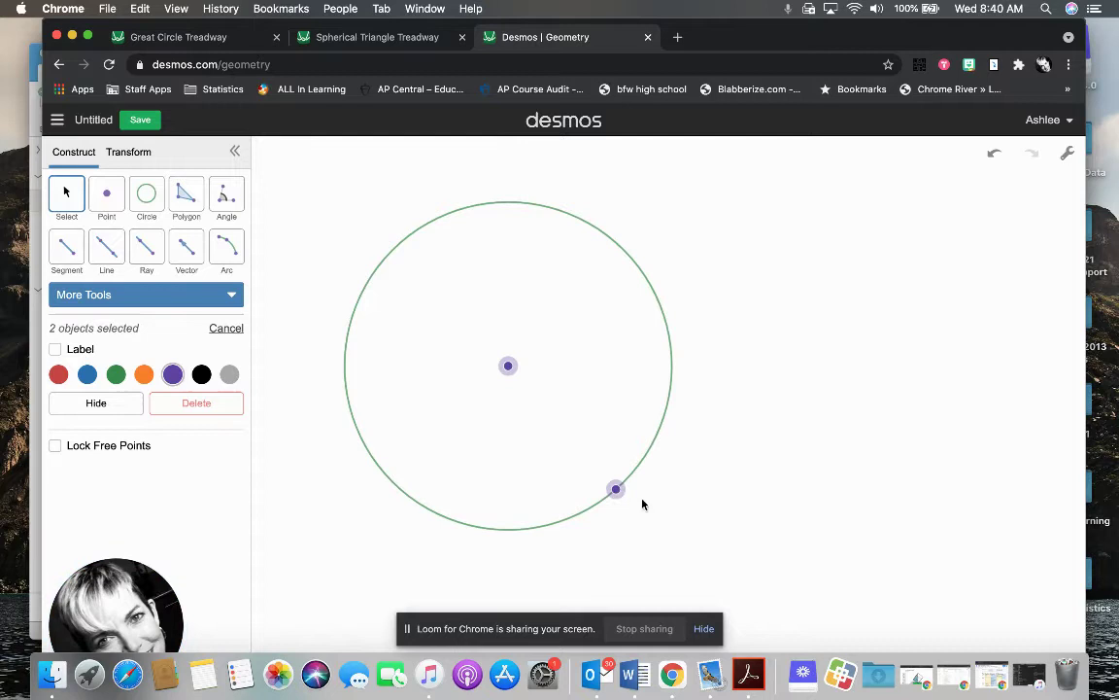
click(85, 402)
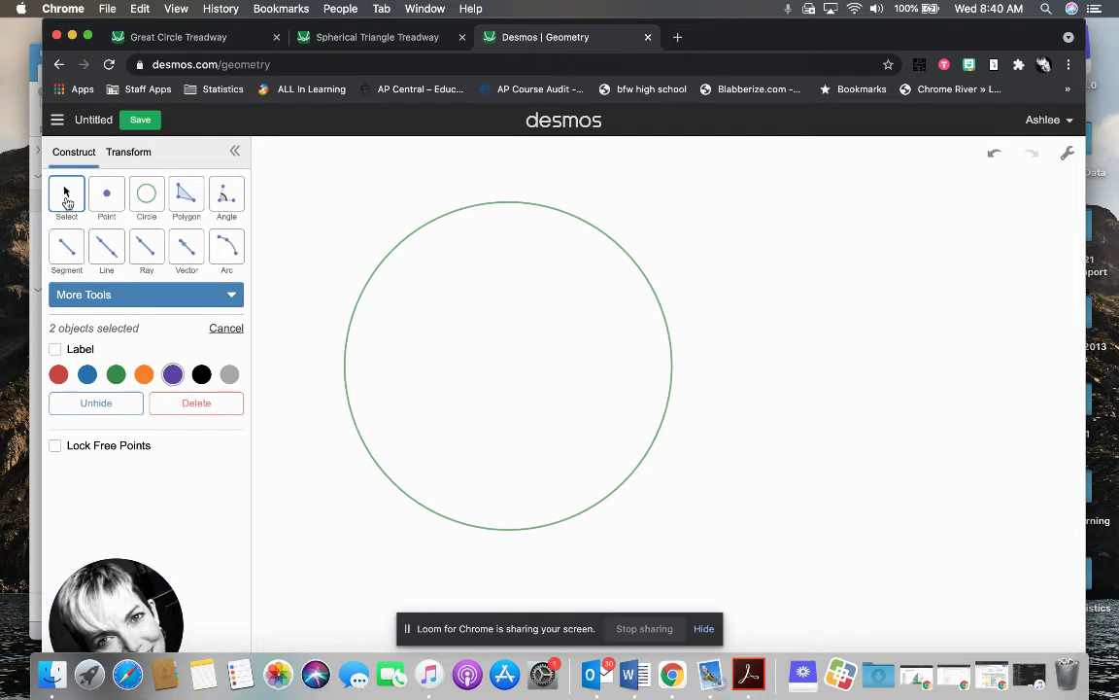
click(235, 328)
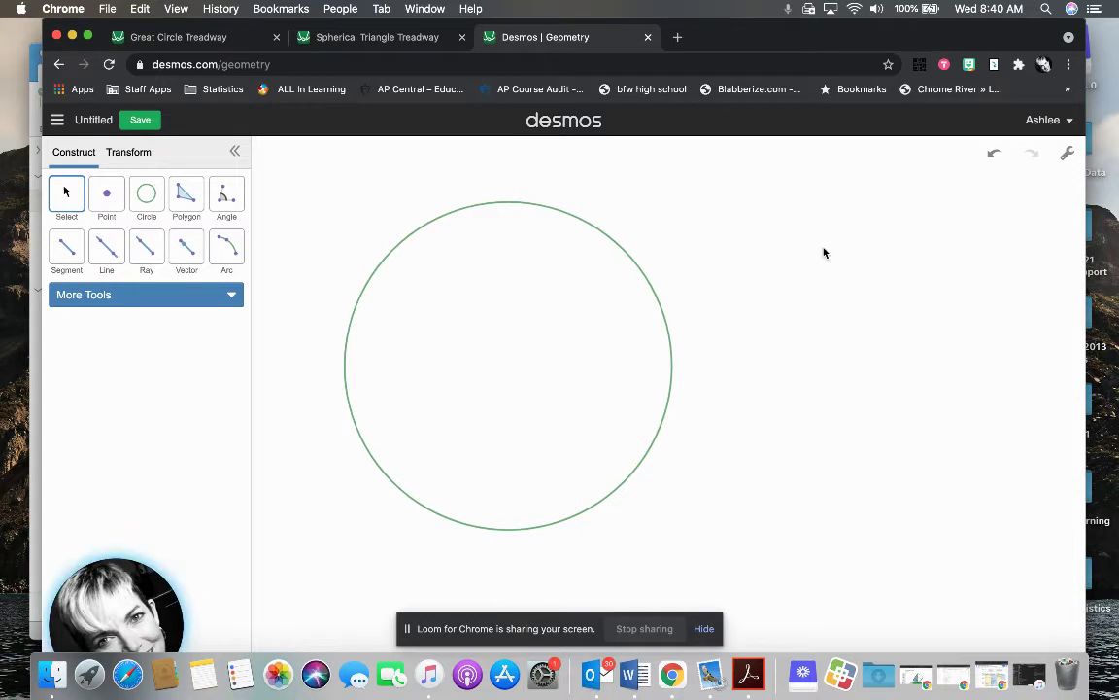
Step: In the Spherical Triangle Treadway construction, drag the bottom vertex along the circle, then undo it
click(395, 41)
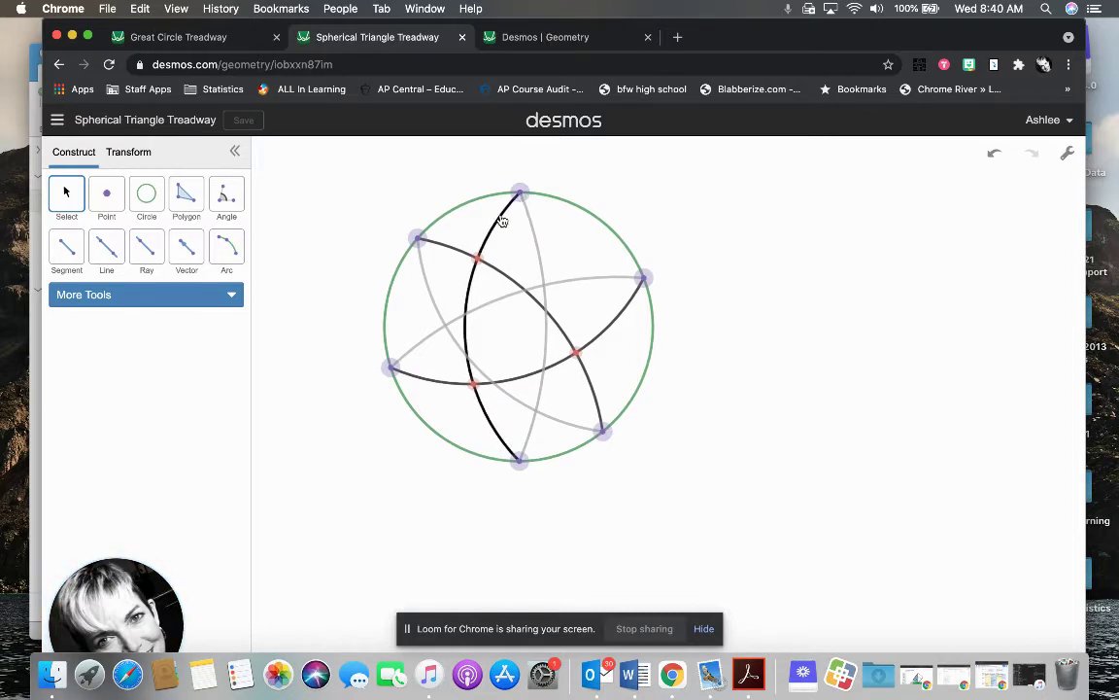
drag(509, 454, 524, 454)
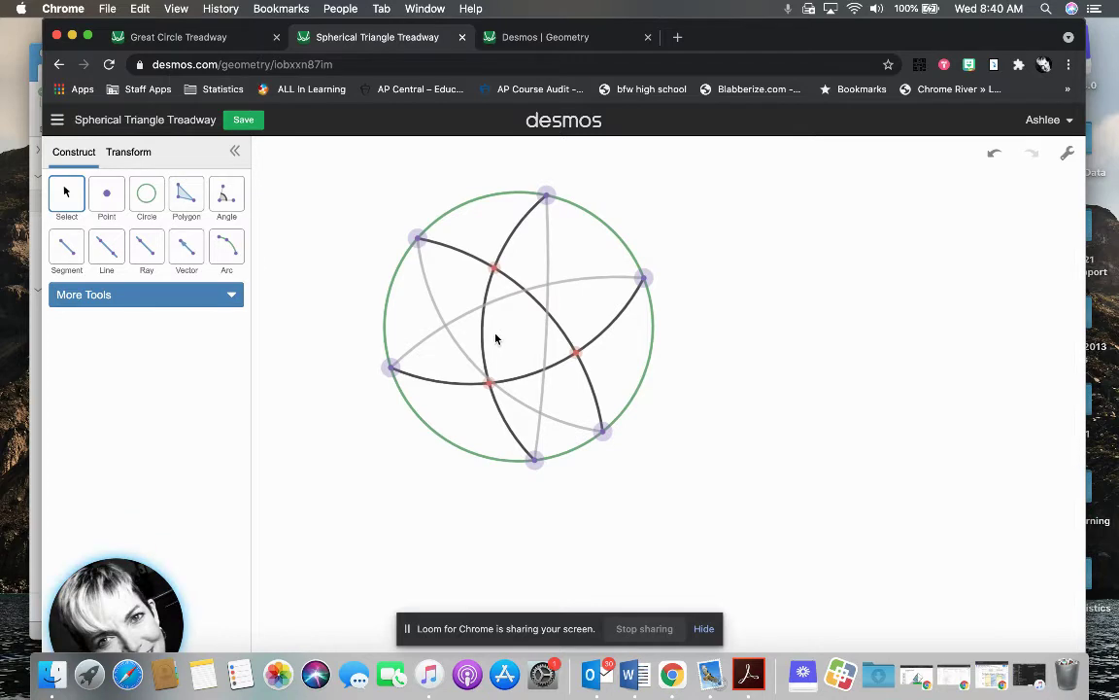
key(super+z)
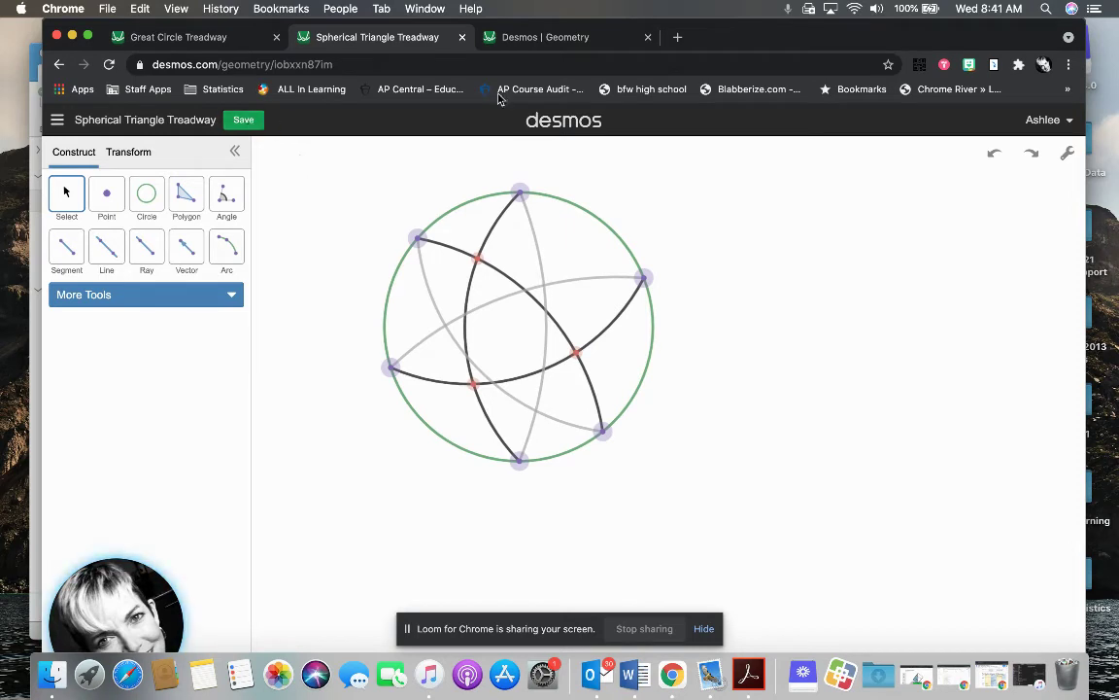
Step: Draw three arcs: top to bottom, upper-left to lower-right, and right to left
click(544, 37)
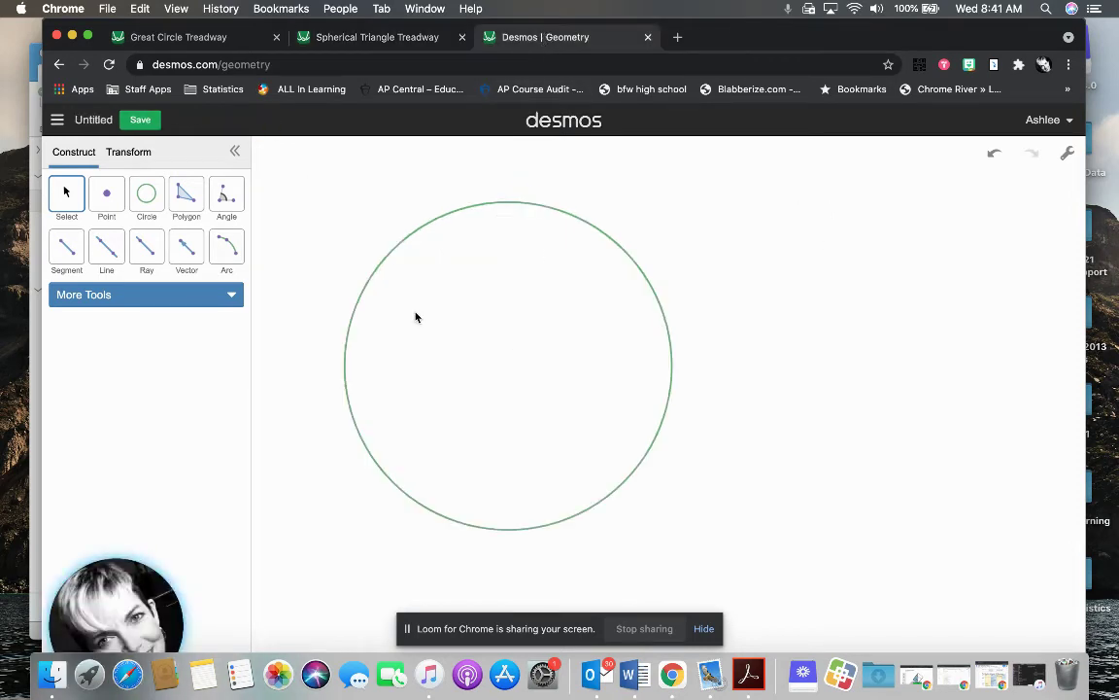
click(225, 252)
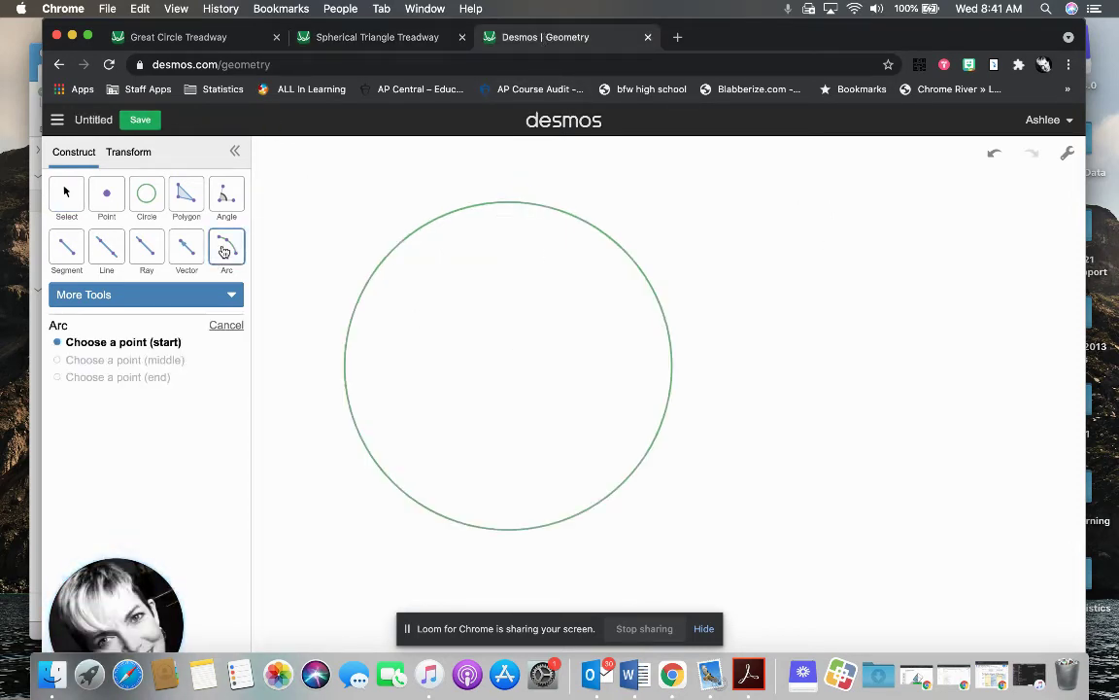
click(510, 205)
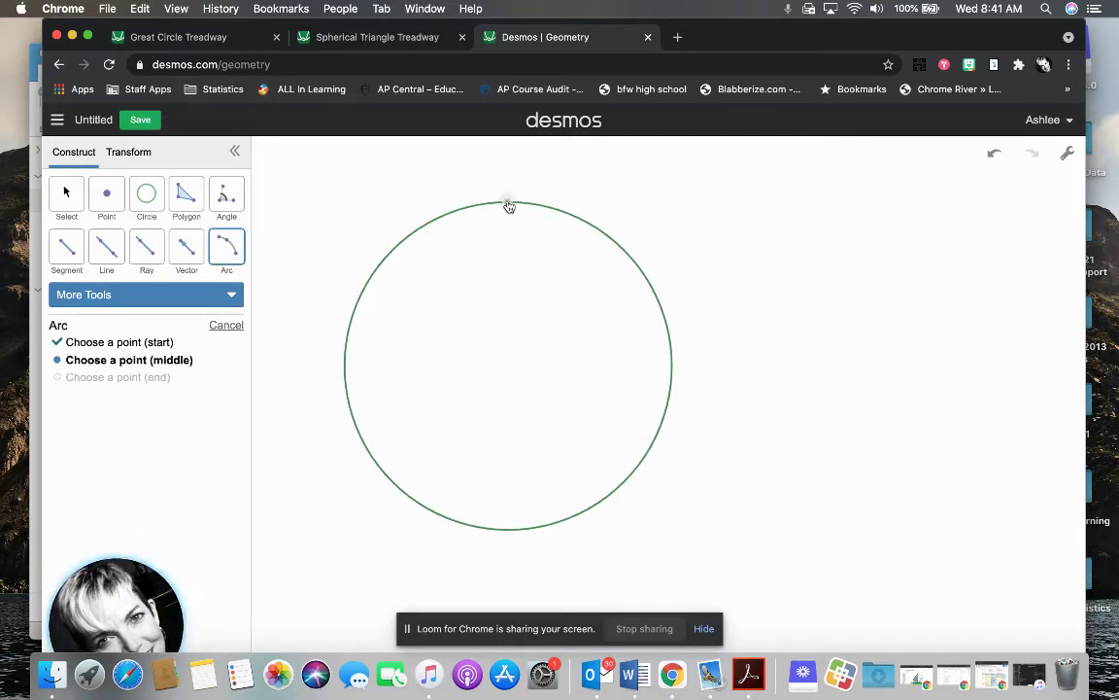
click(455, 366)
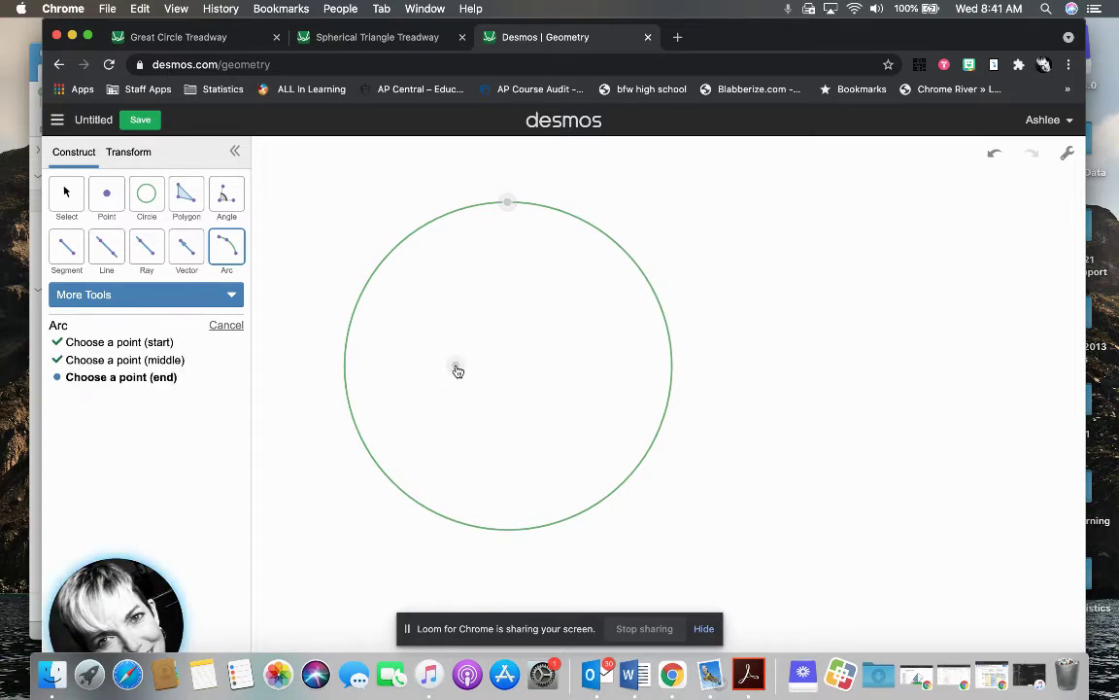
click(511, 530)
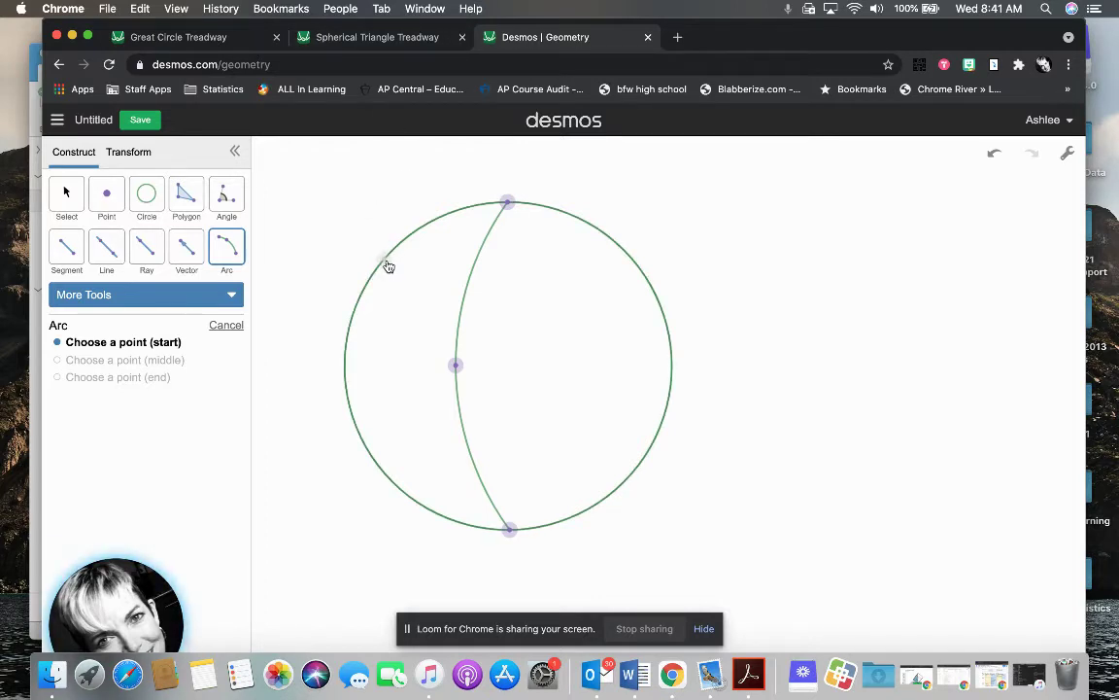
click(385, 265)
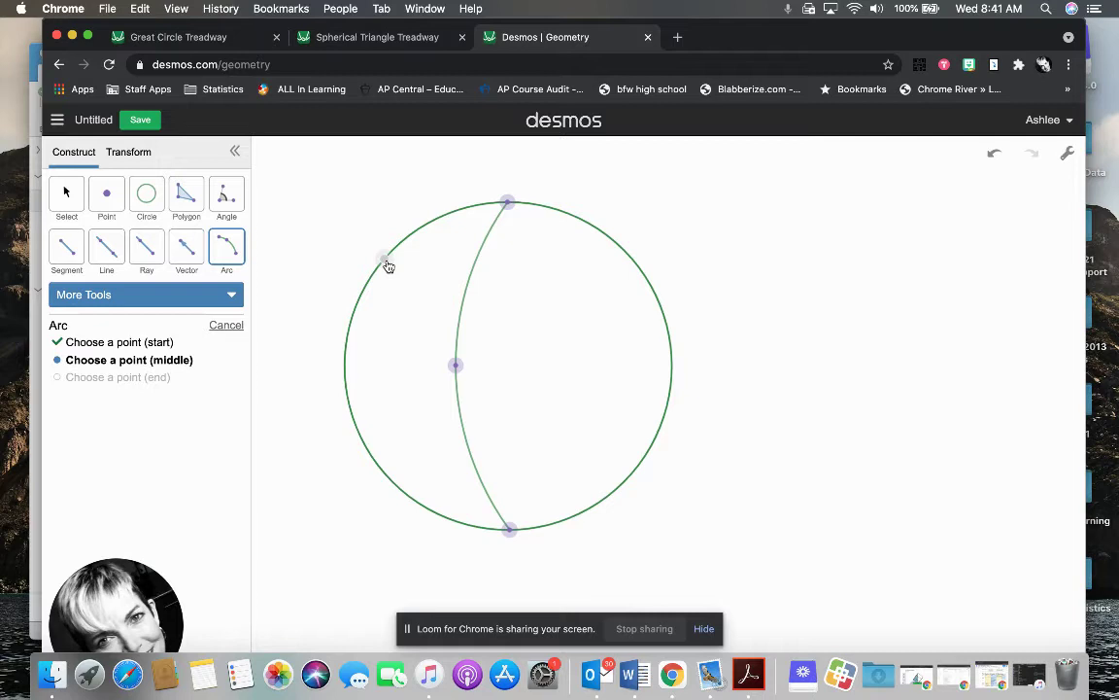
click(550, 354)
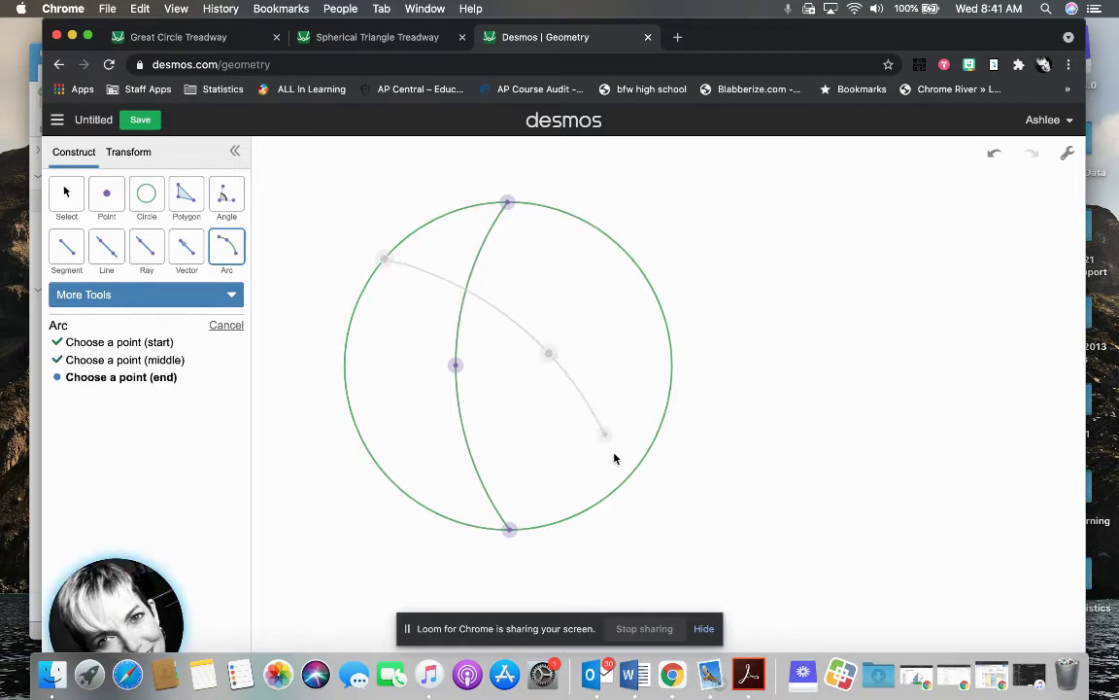
click(617, 490)
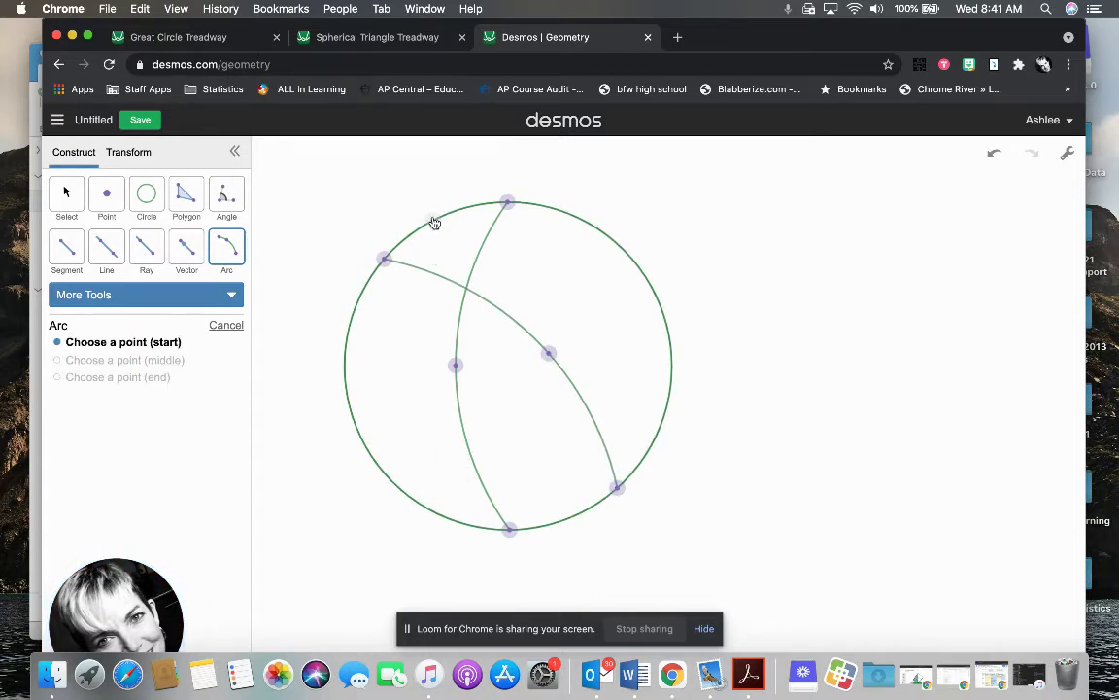
click(658, 300)
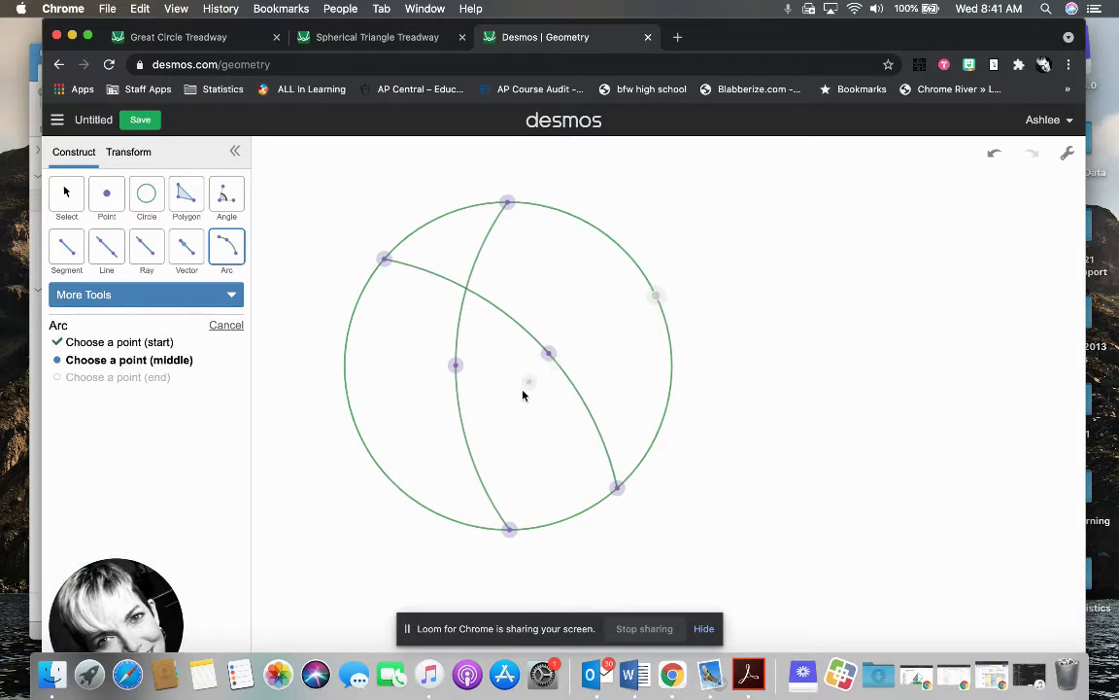
click(513, 419)
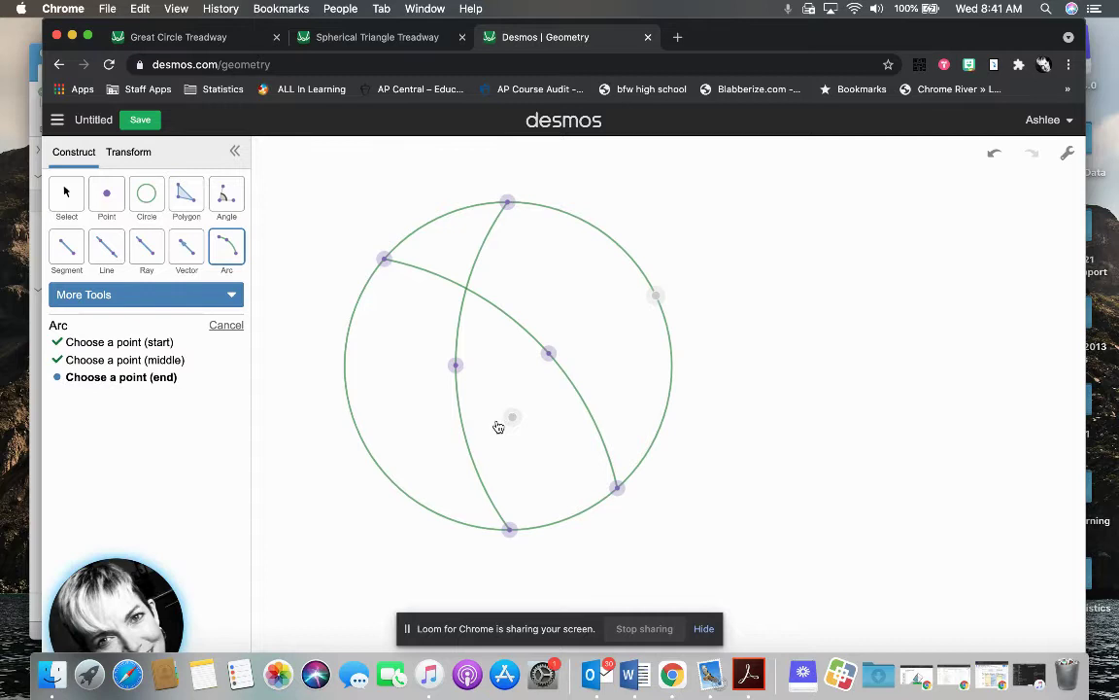
click(347, 400)
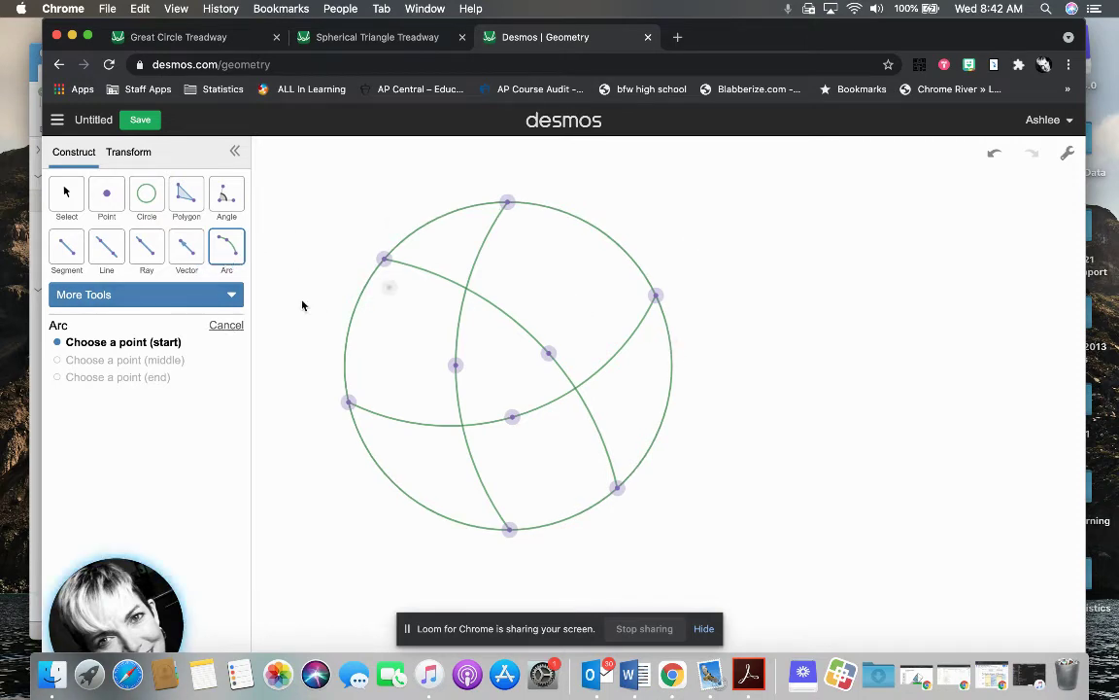
Step: Hide the three interior middle points of the arcs
click(63, 197)
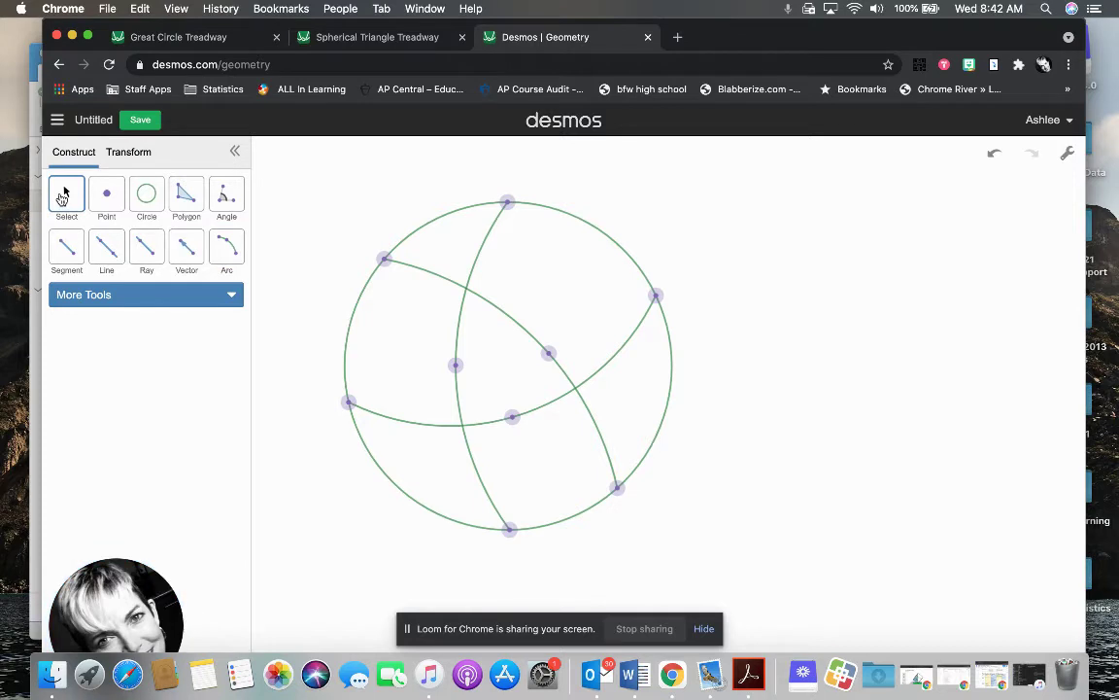
click(456, 366)
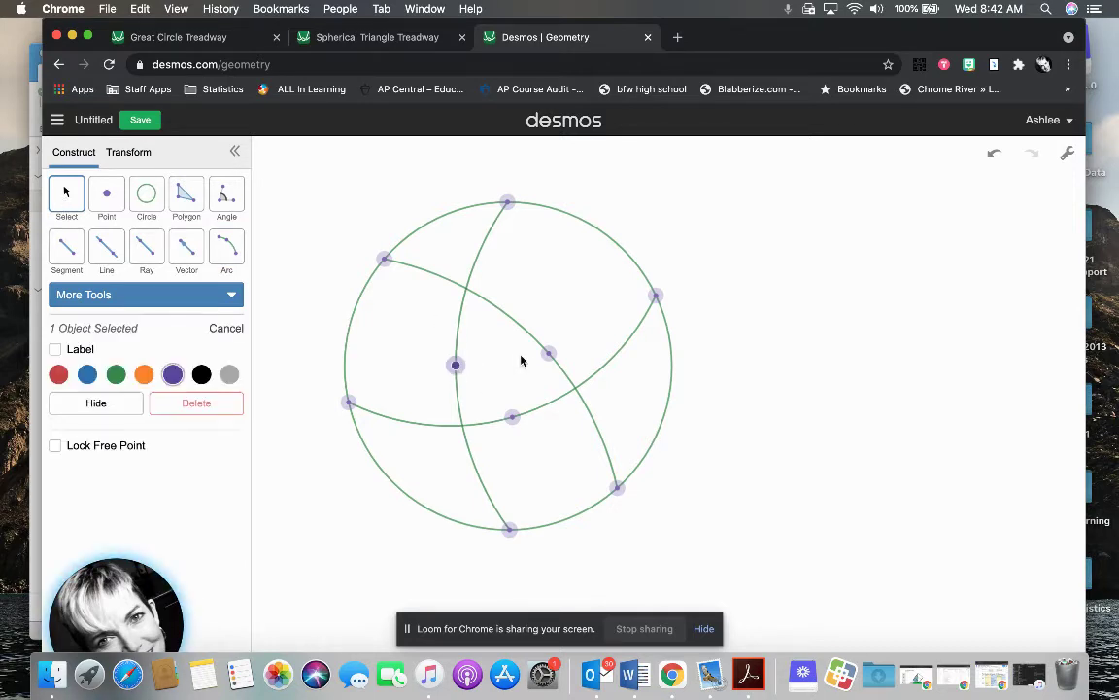
click(549, 355)
click(514, 420)
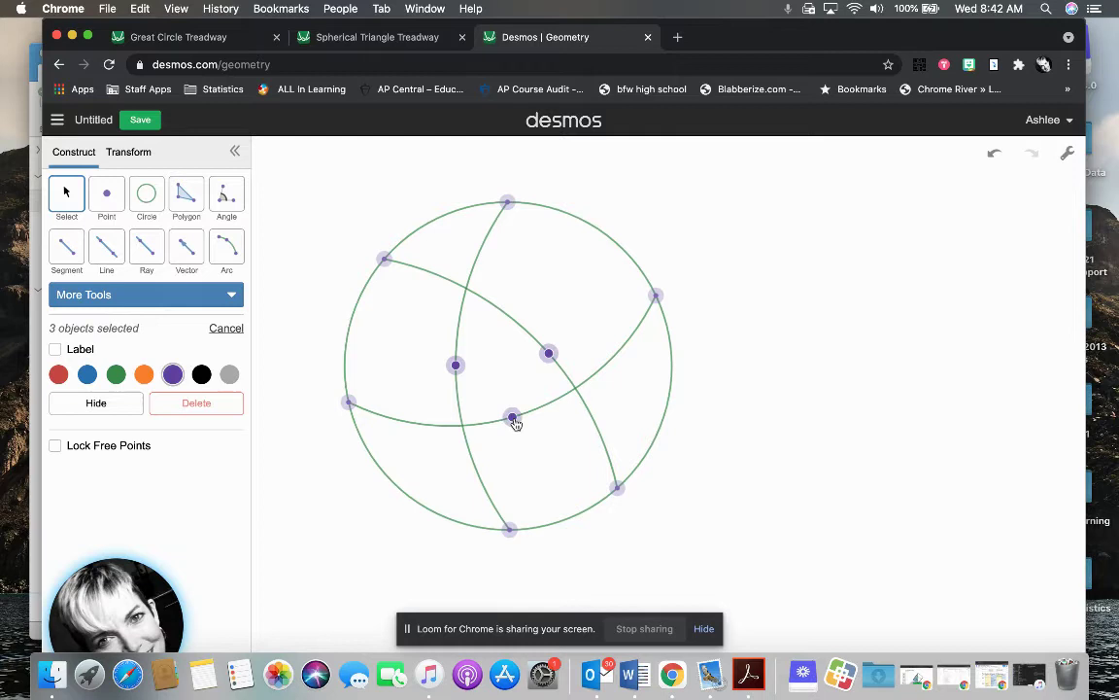
click(110, 409)
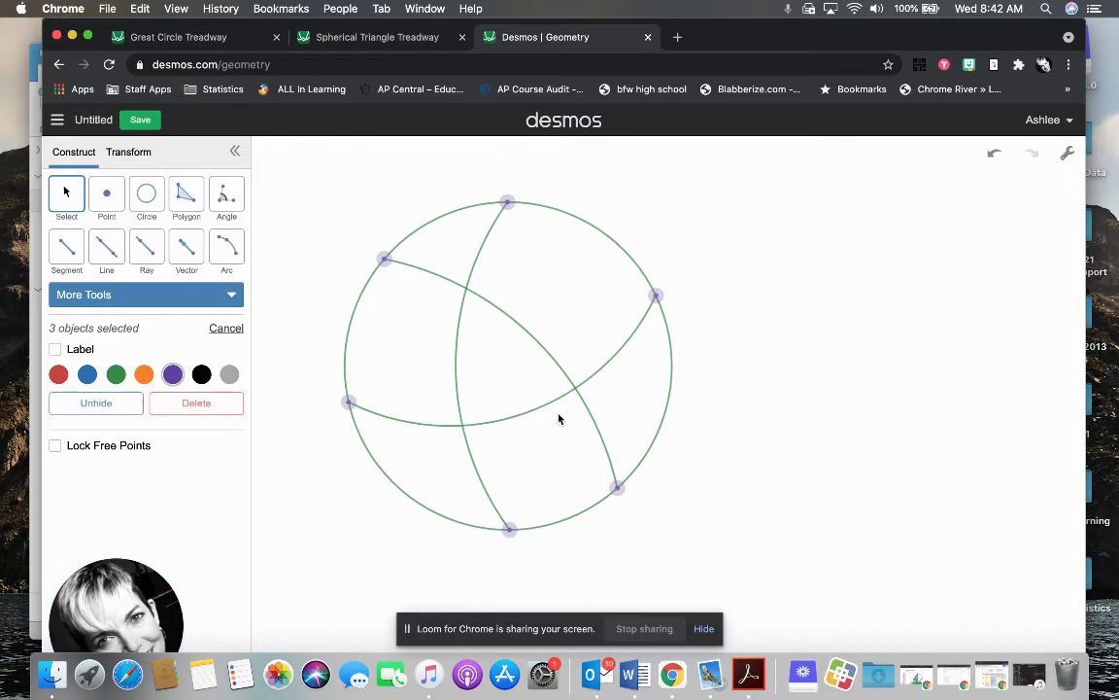
Step: Colour the three front arcs black
click(549, 359)
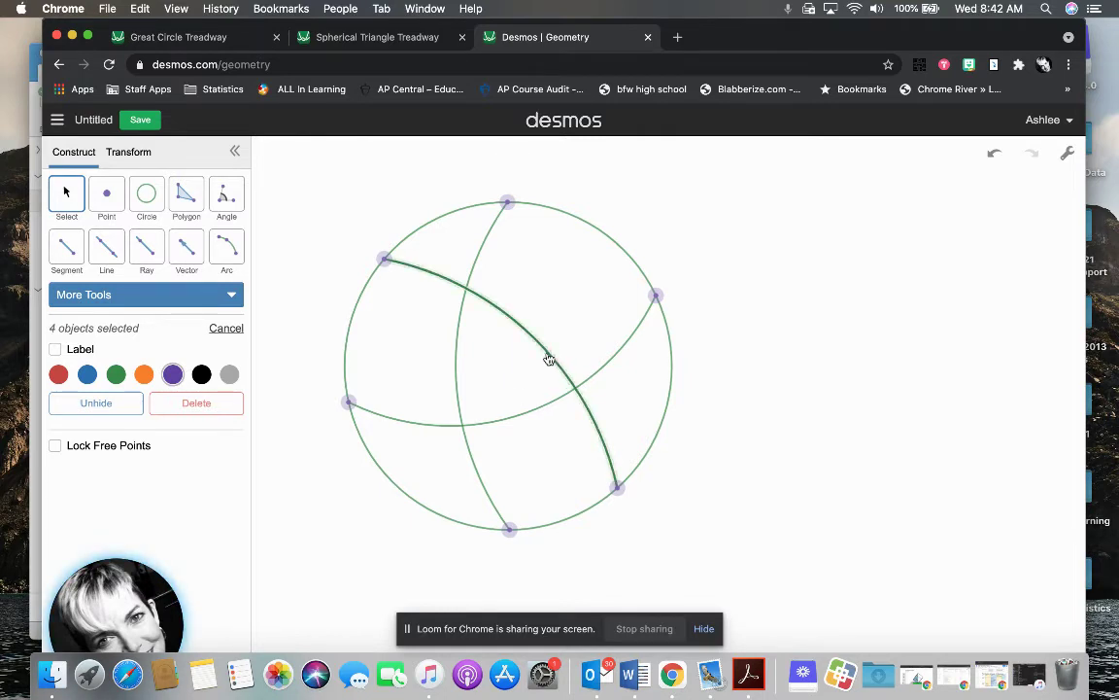
click(457, 380)
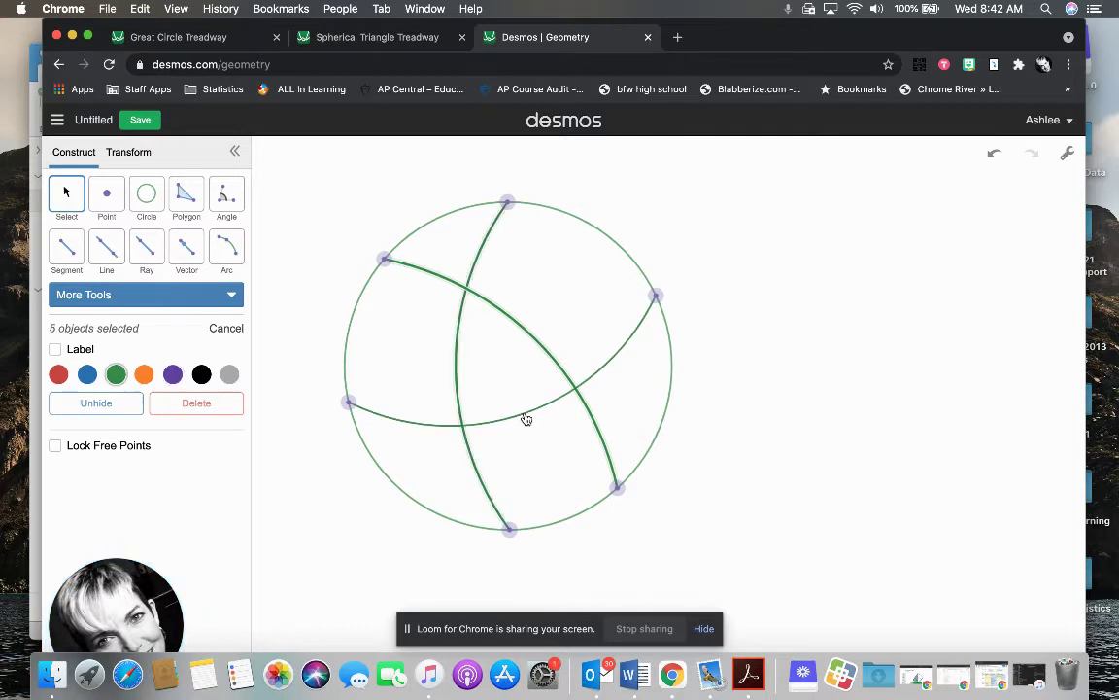
click(525, 419)
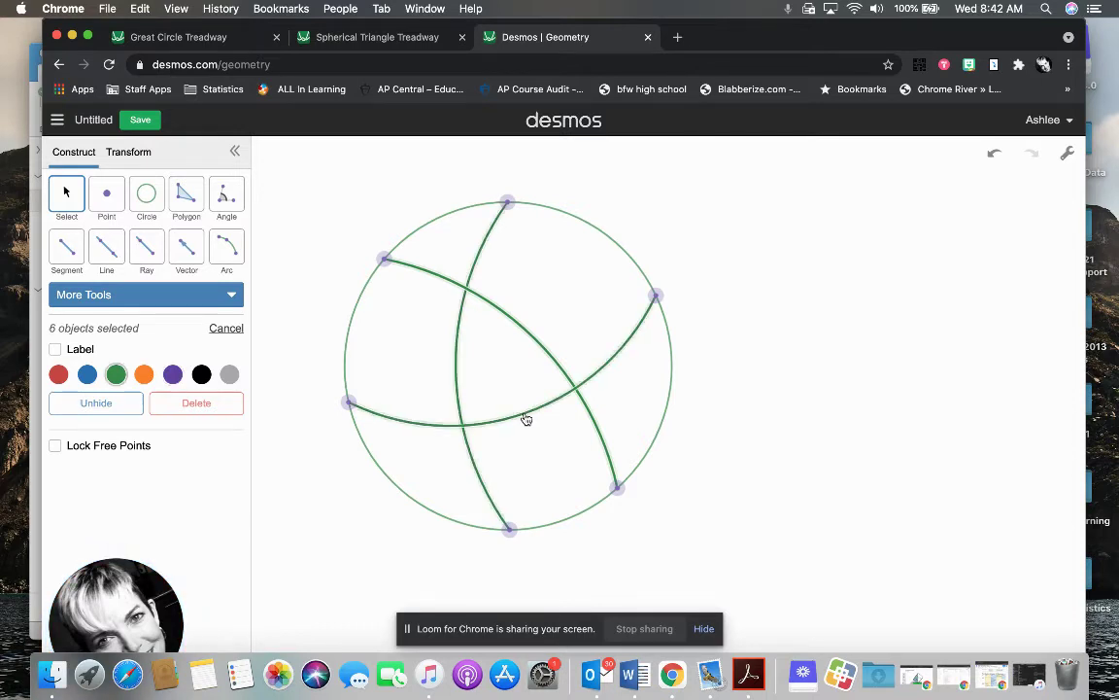
click(201, 374)
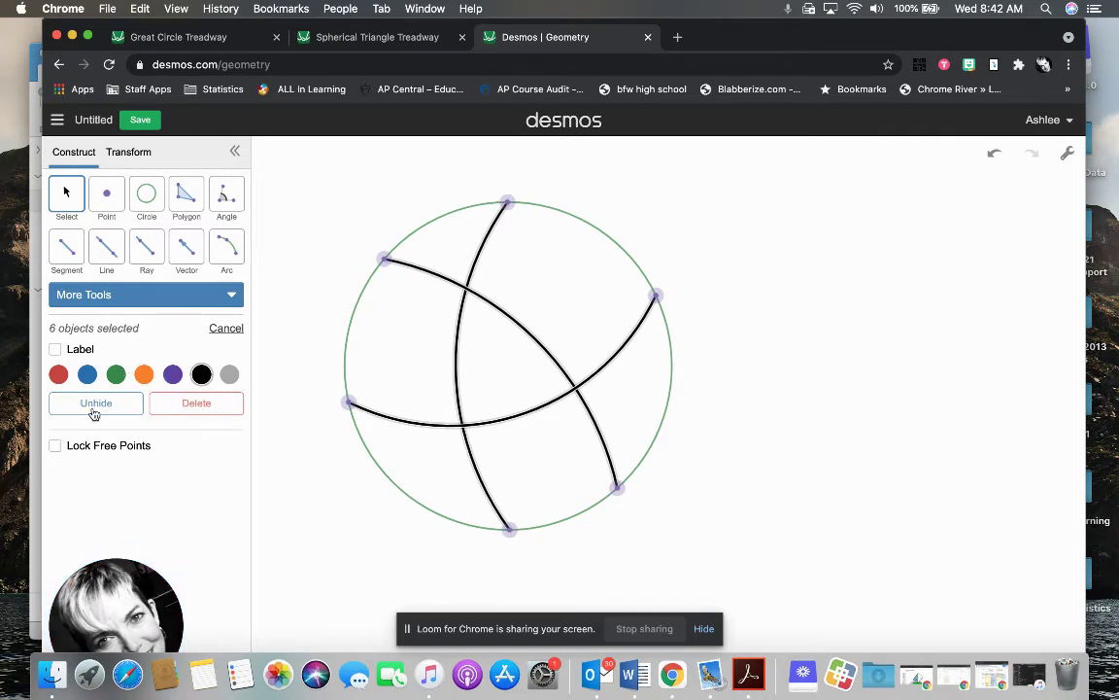
Step: Draw three opposite-bowing back arcs: top to bottom, upper-left to lower-right, right to left
click(229, 251)
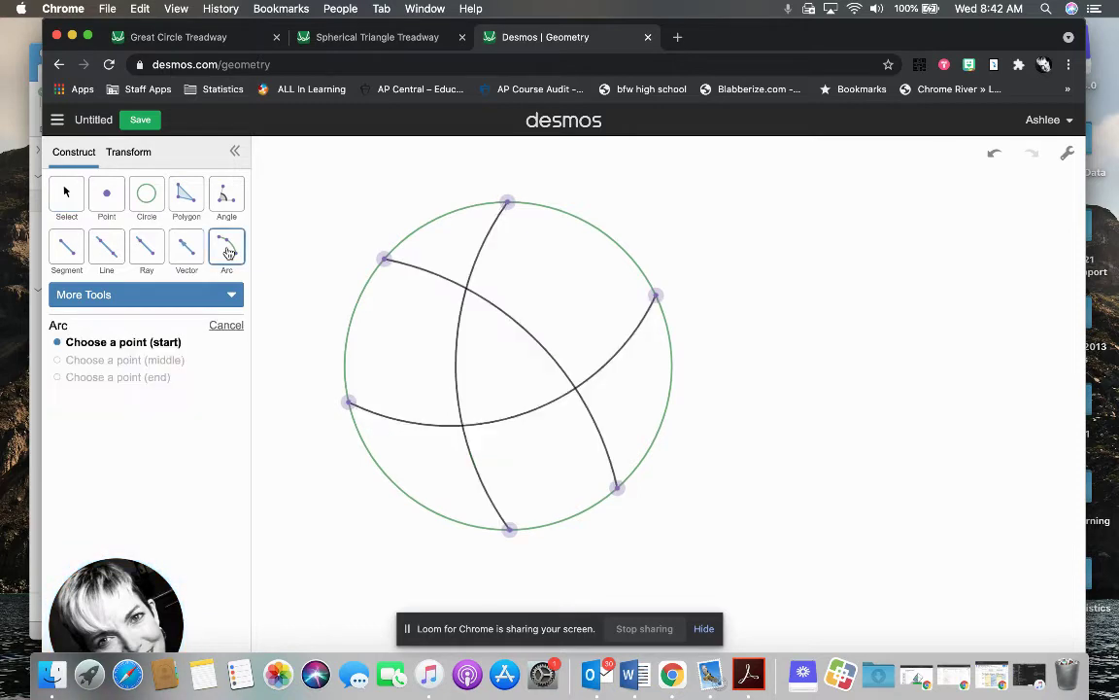
click(509, 204)
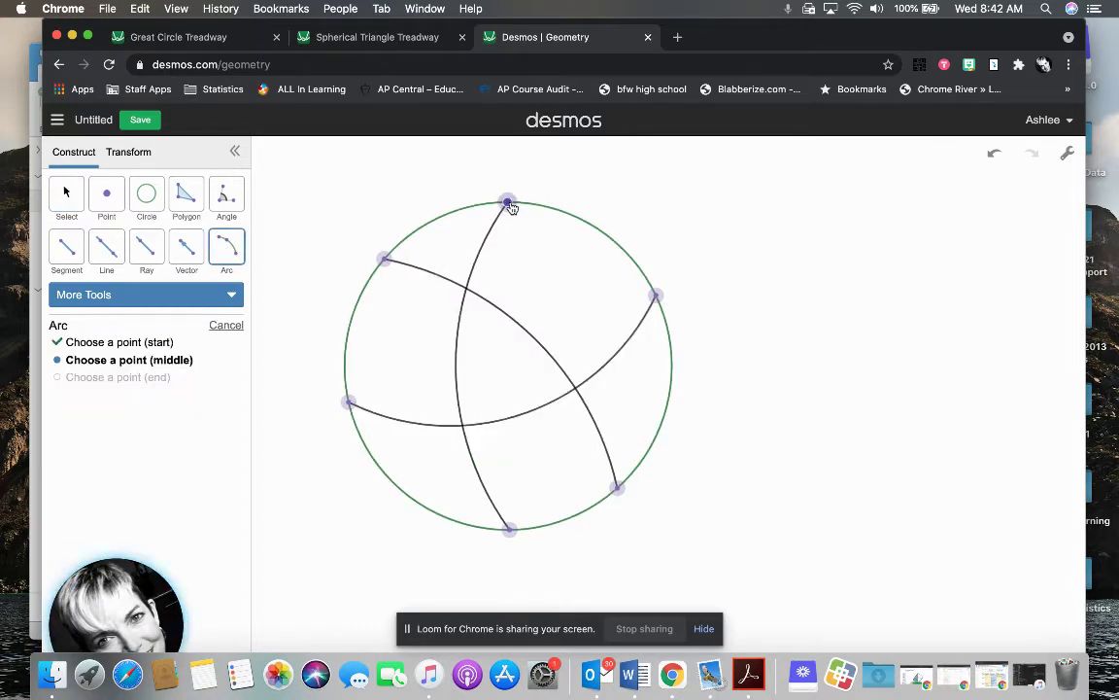
click(551, 374)
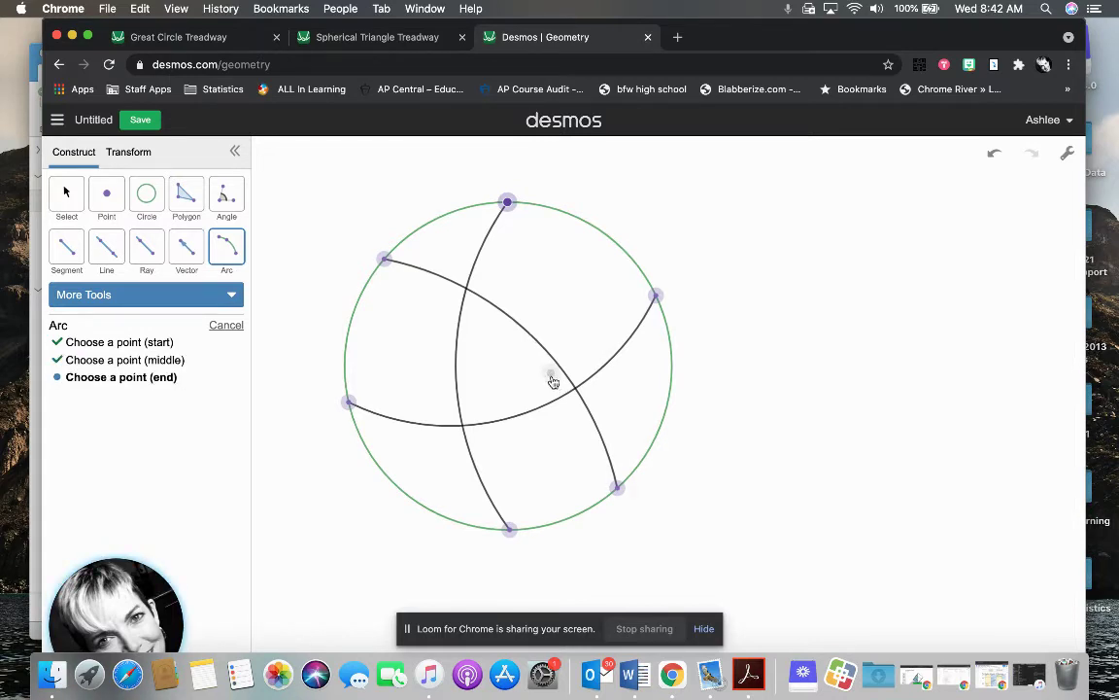
click(511, 532)
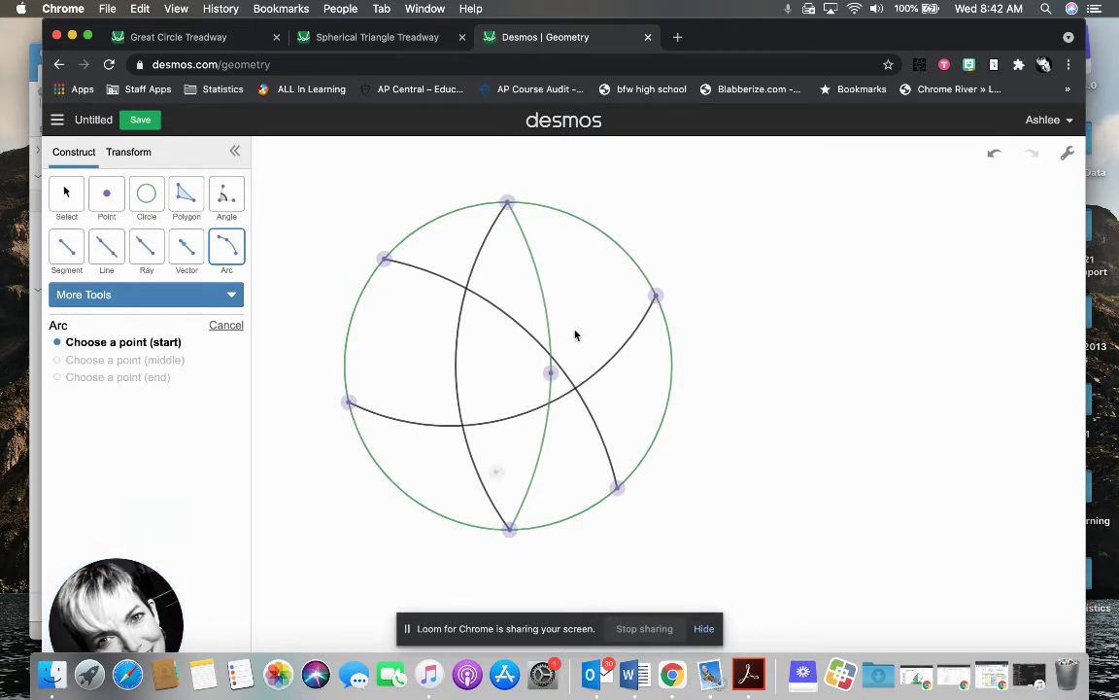
click(384, 261)
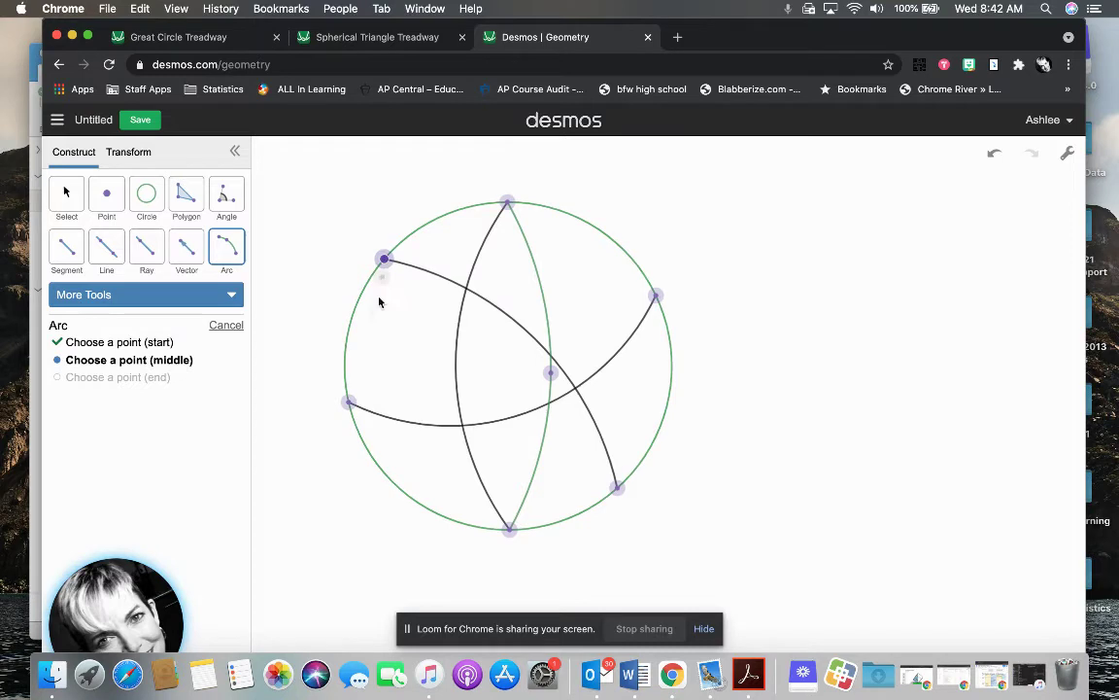
click(471, 416)
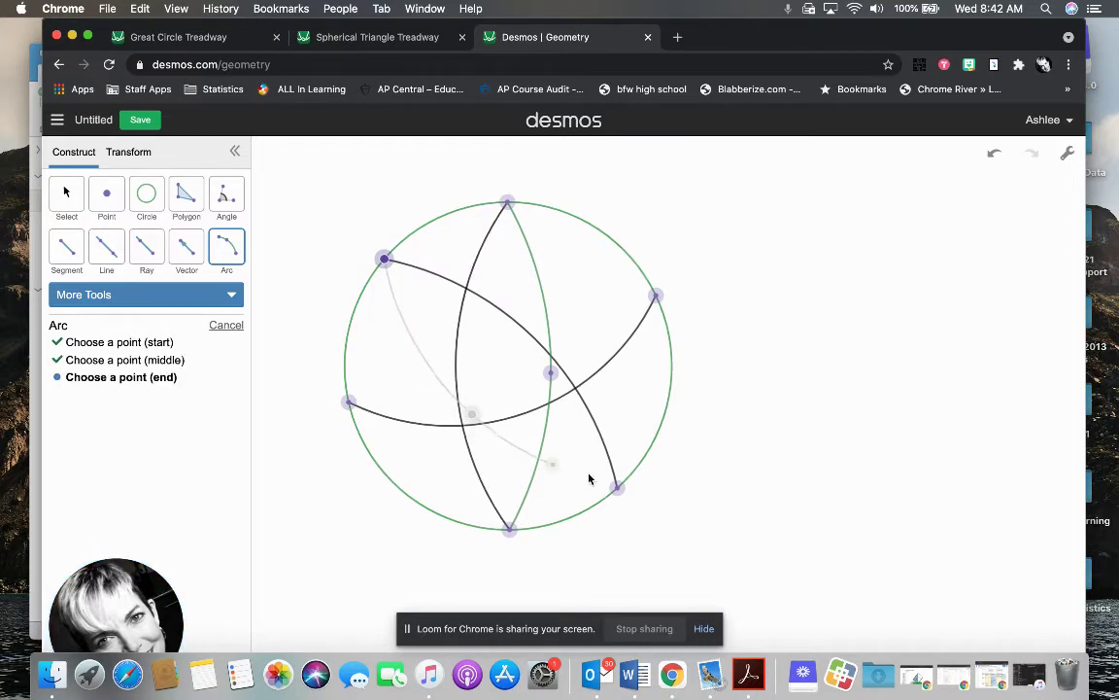
click(619, 488)
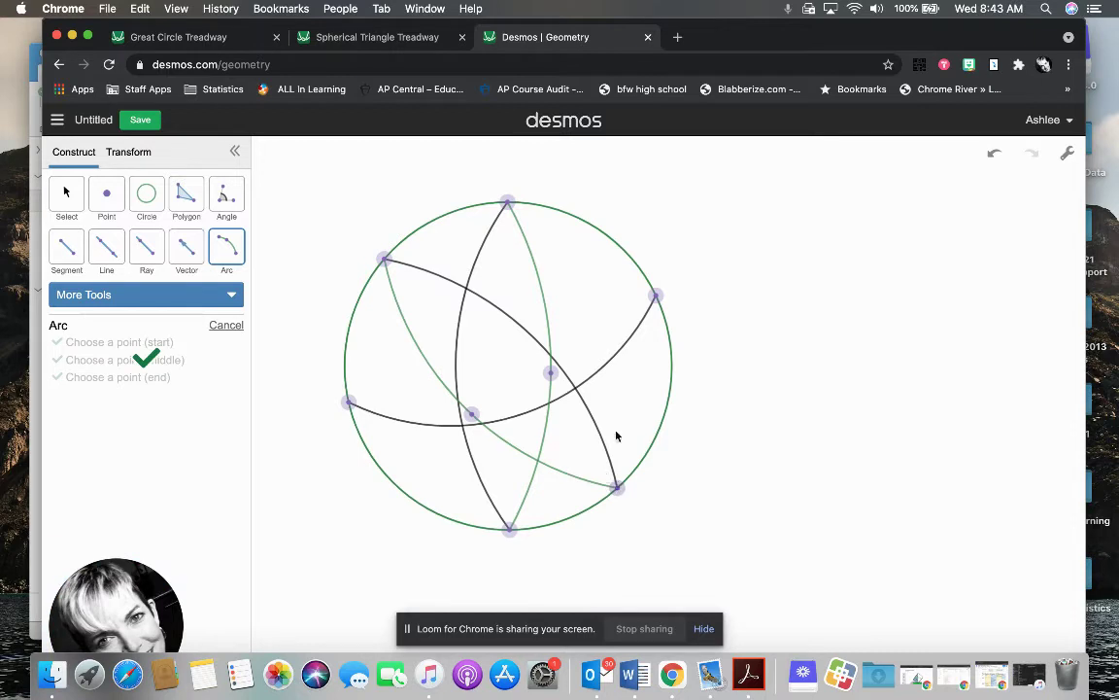
click(657, 296)
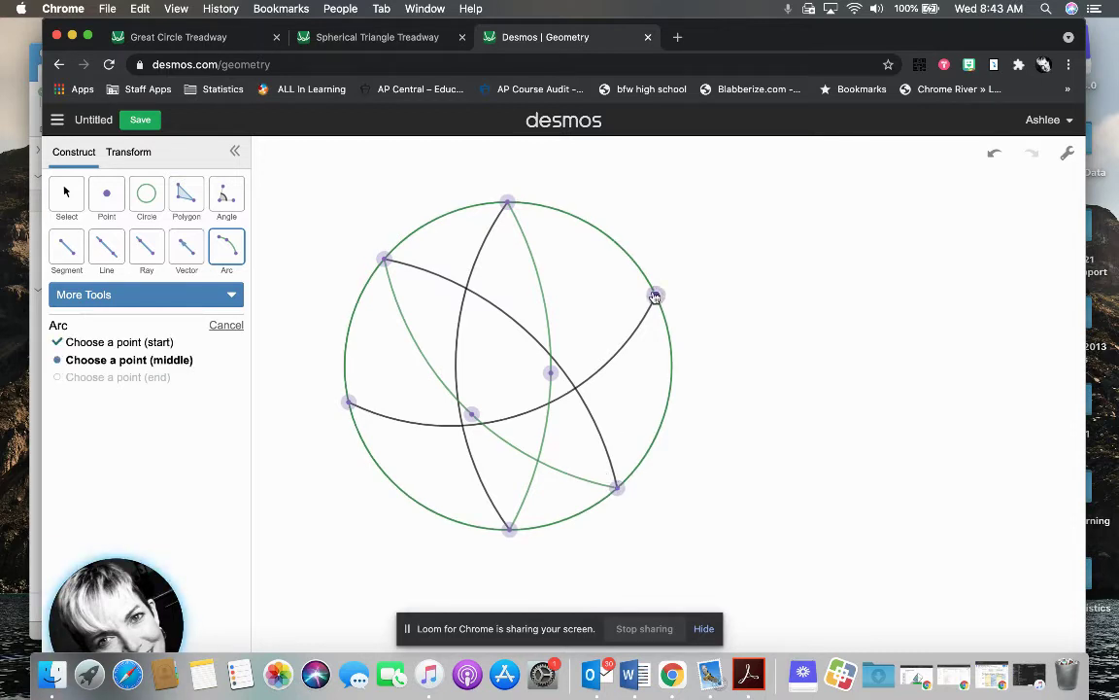
click(484, 316)
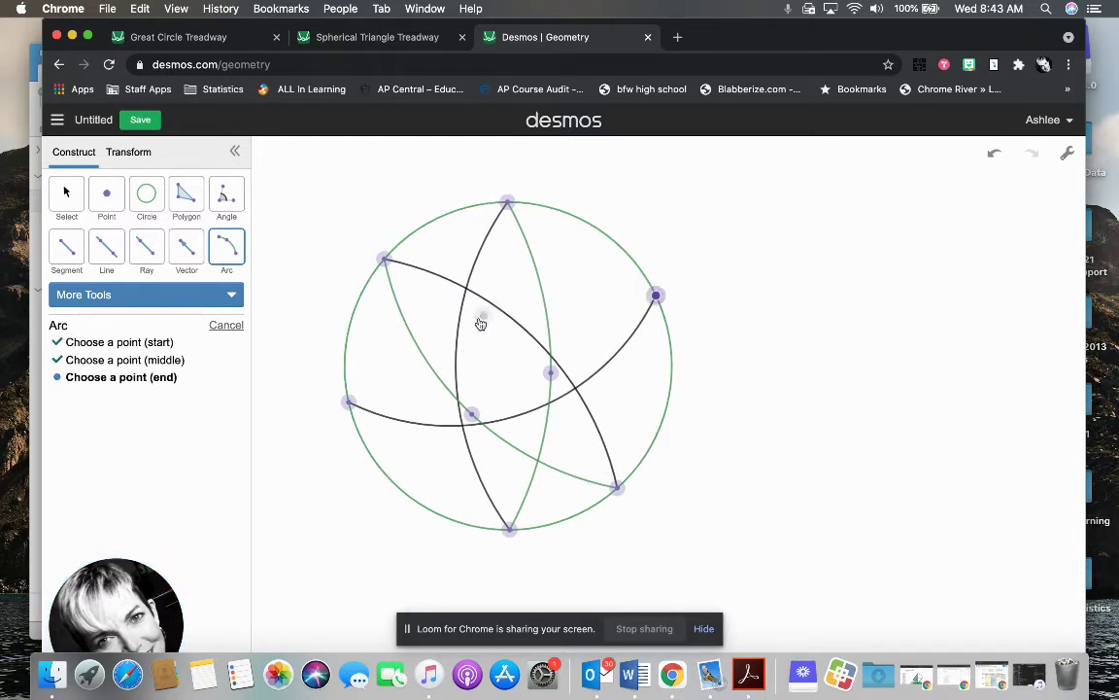
click(349, 402)
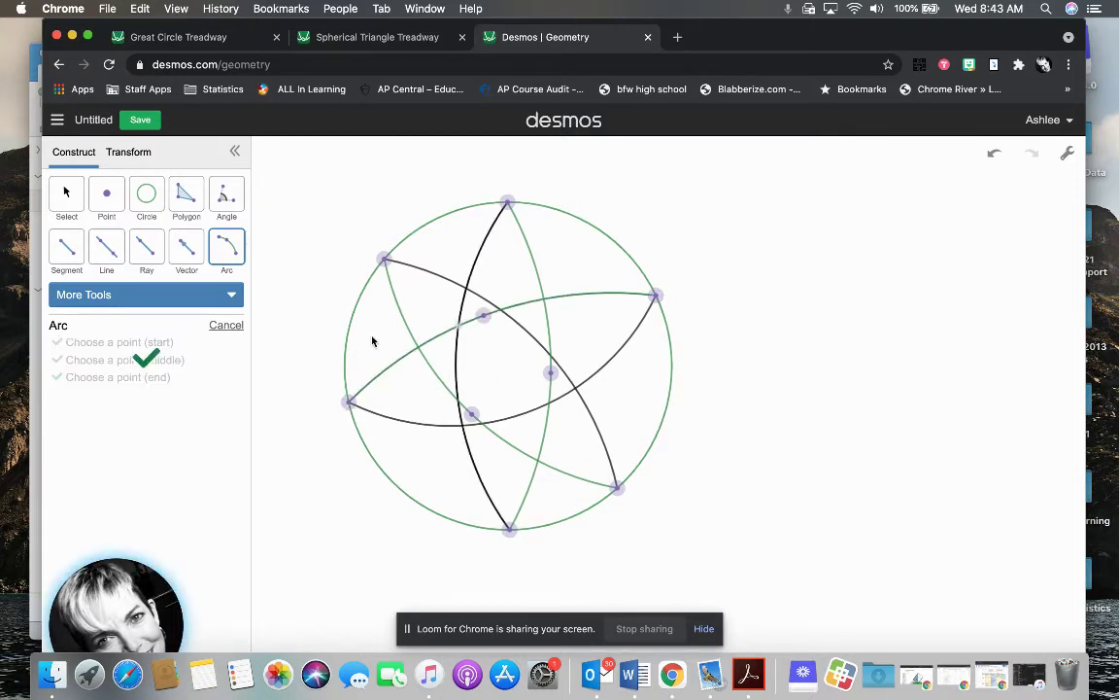
Step: Hide the three middle points of the back arcs
click(229, 327)
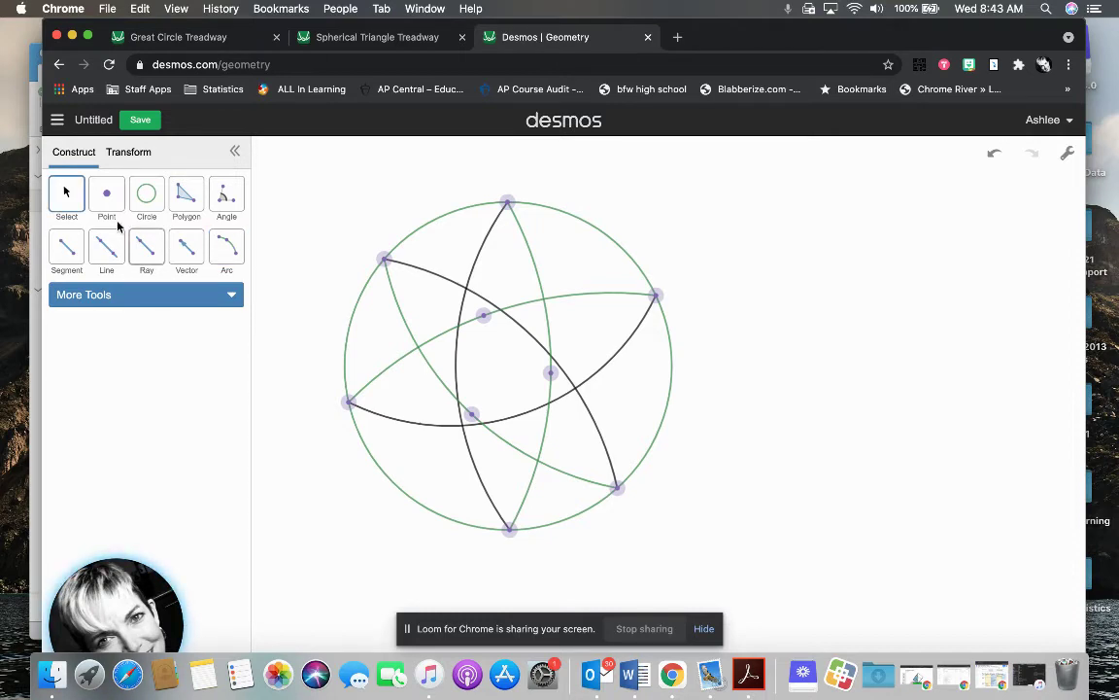
click(484, 317)
click(472, 415)
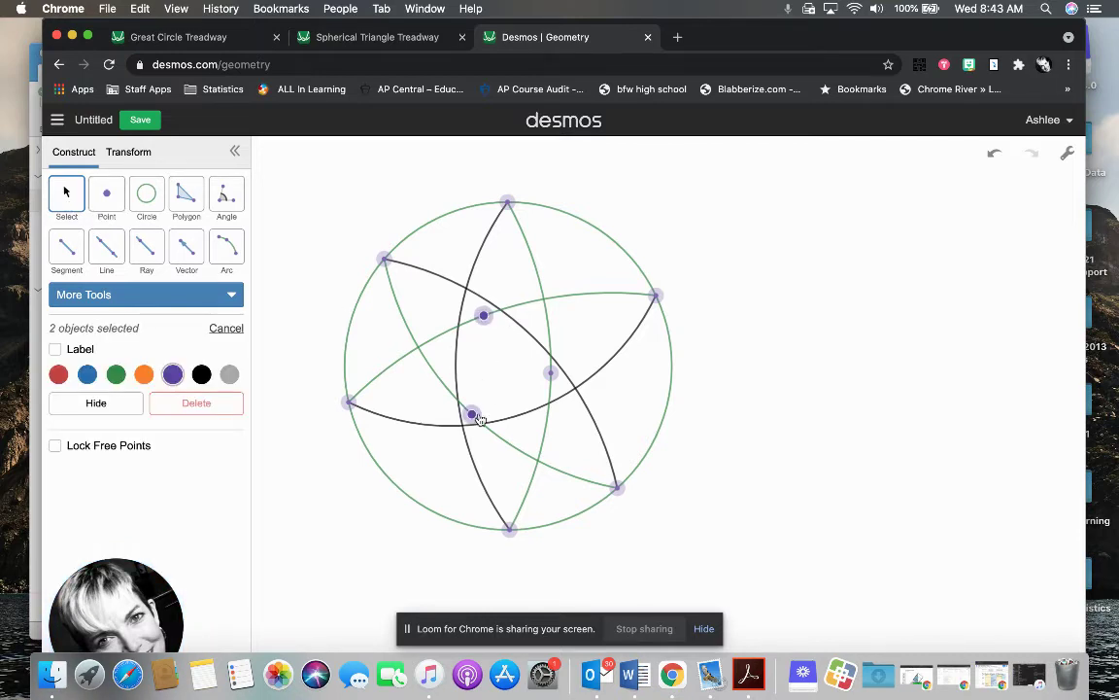
click(551, 374)
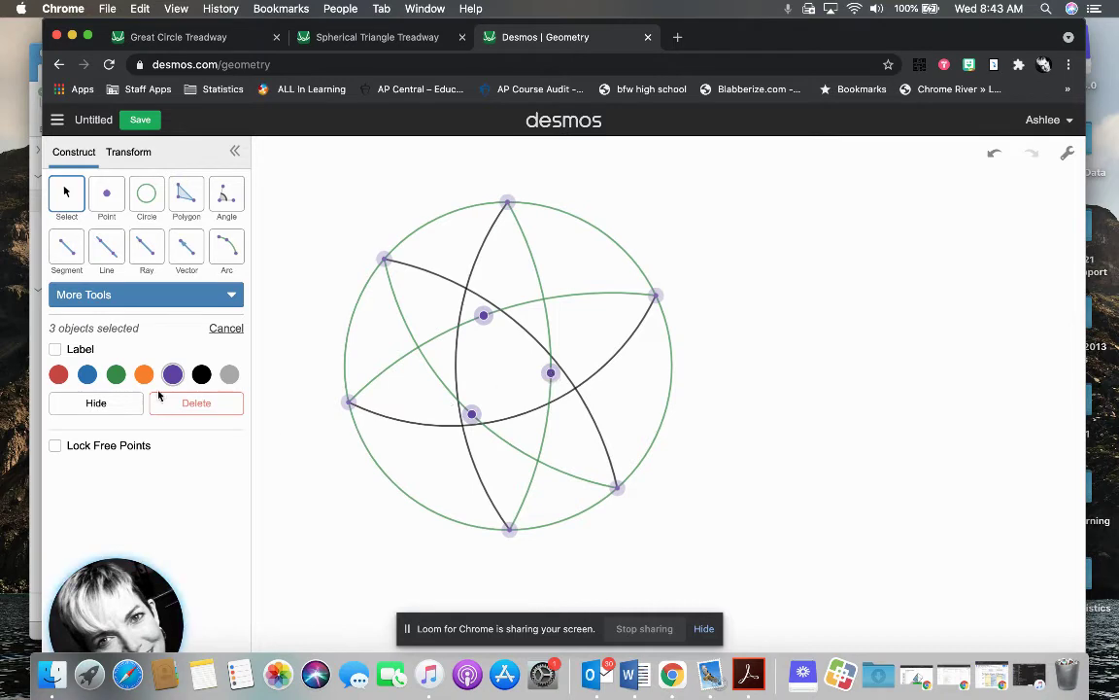
click(109, 404)
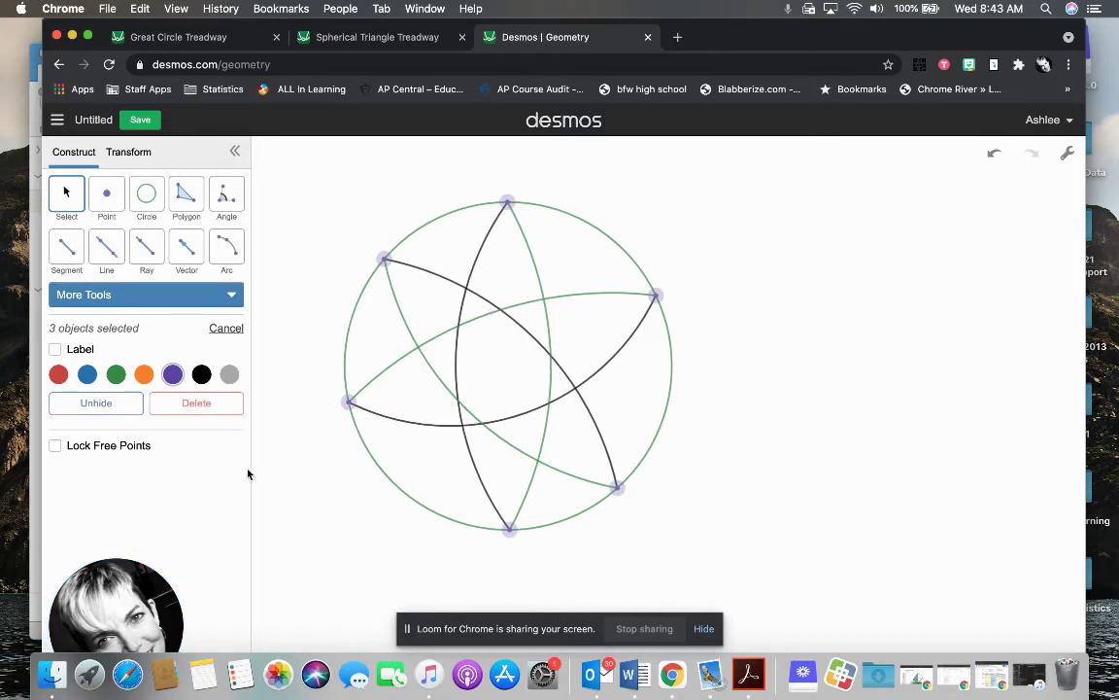
Step: Colour the three back arcs light grey
click(485, 320)
click(552, 336)
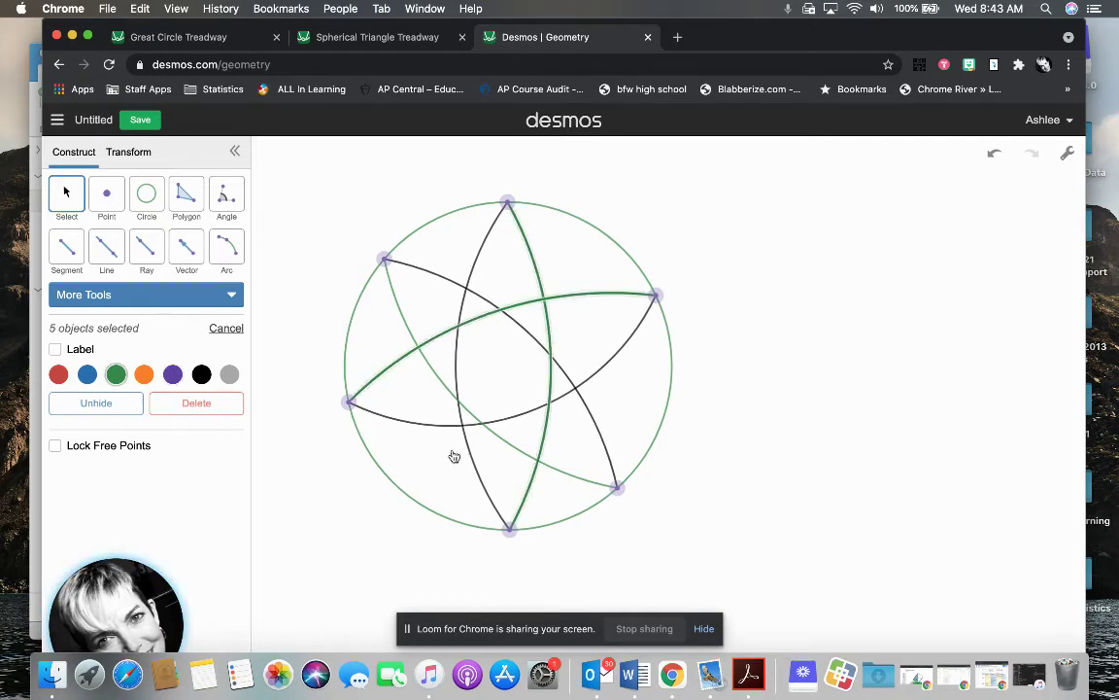
click(442, 384)
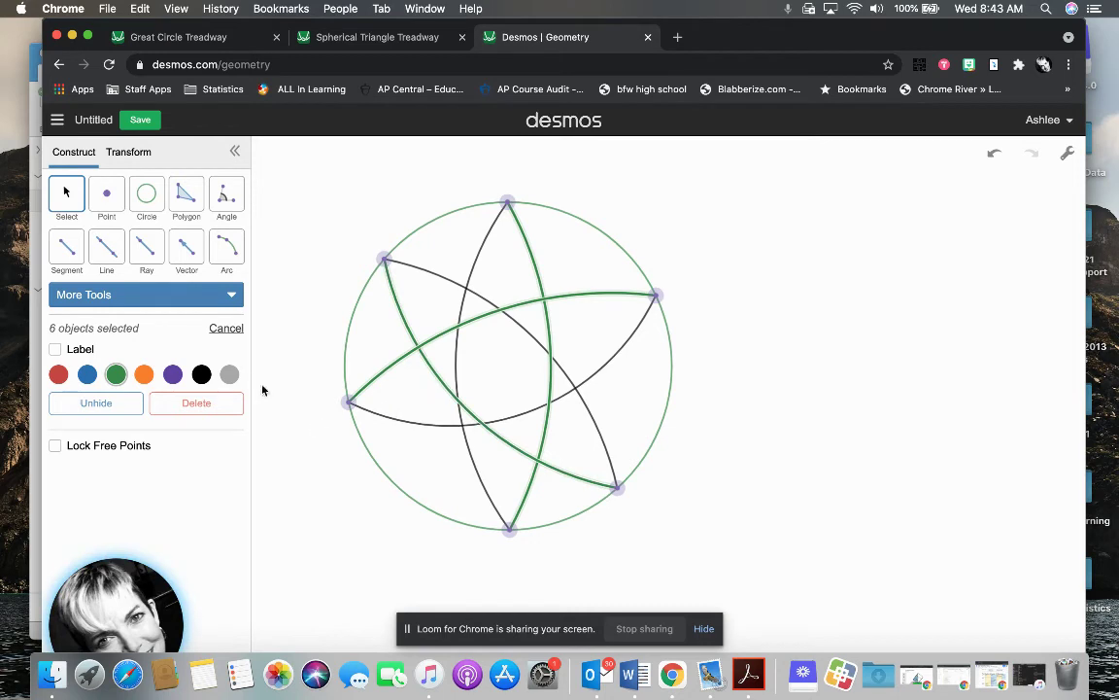
click(231, 376)
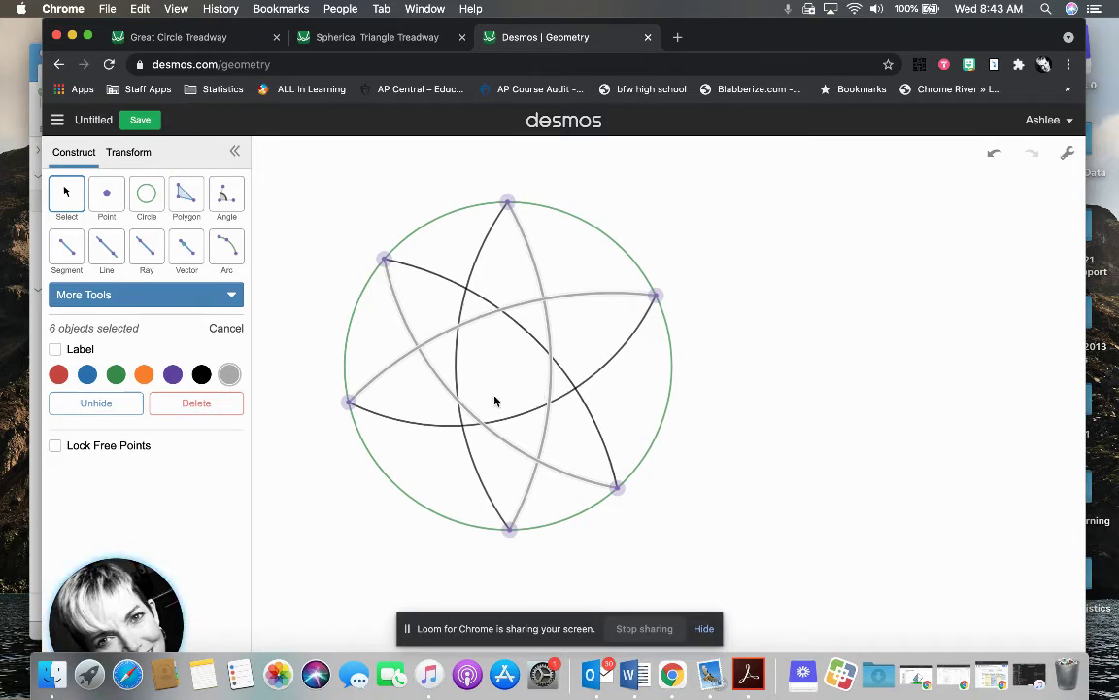
Step: Place points at the three intersections of the black front arcs
click(105, 194)
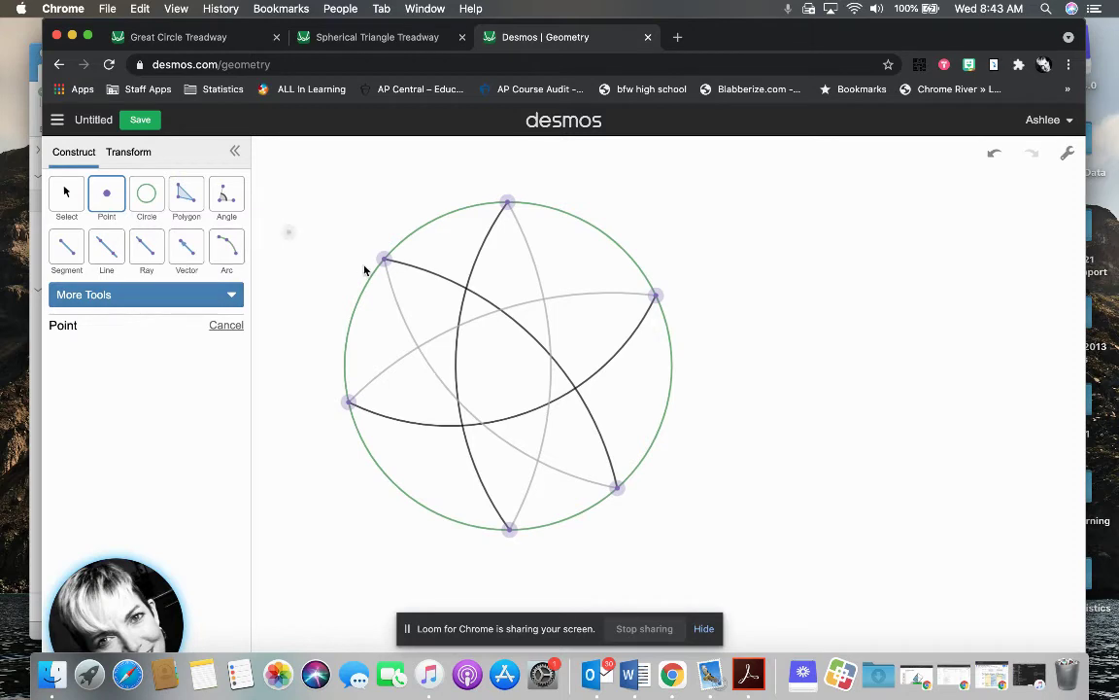
click(468, 291)
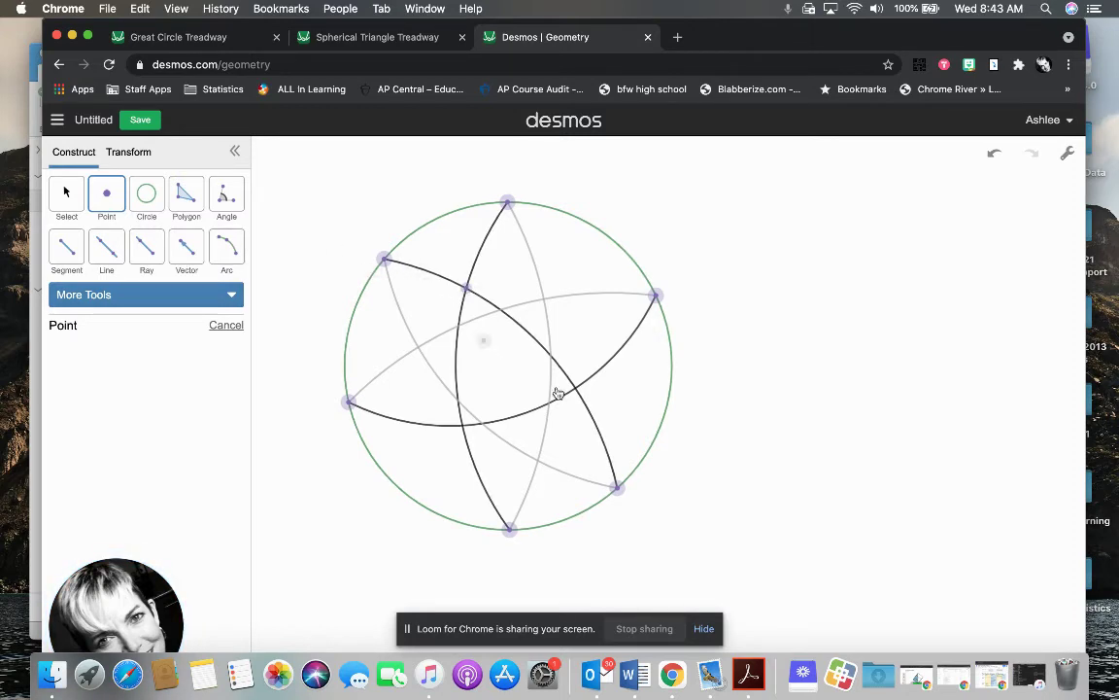
click(575, 390)
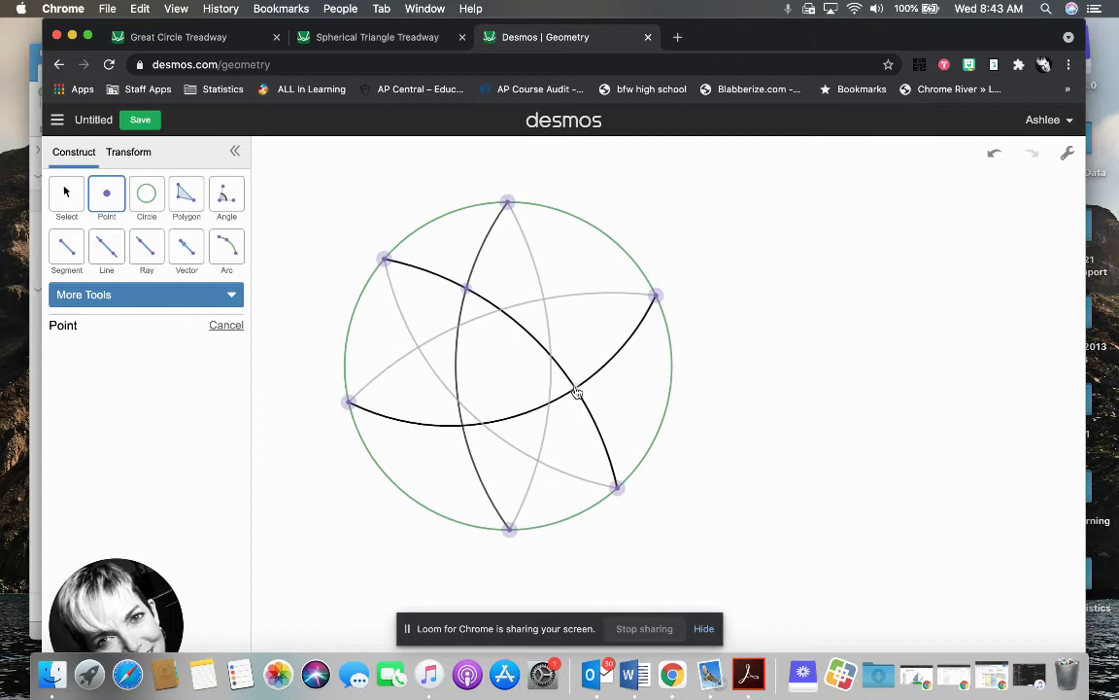
click(462, 428)
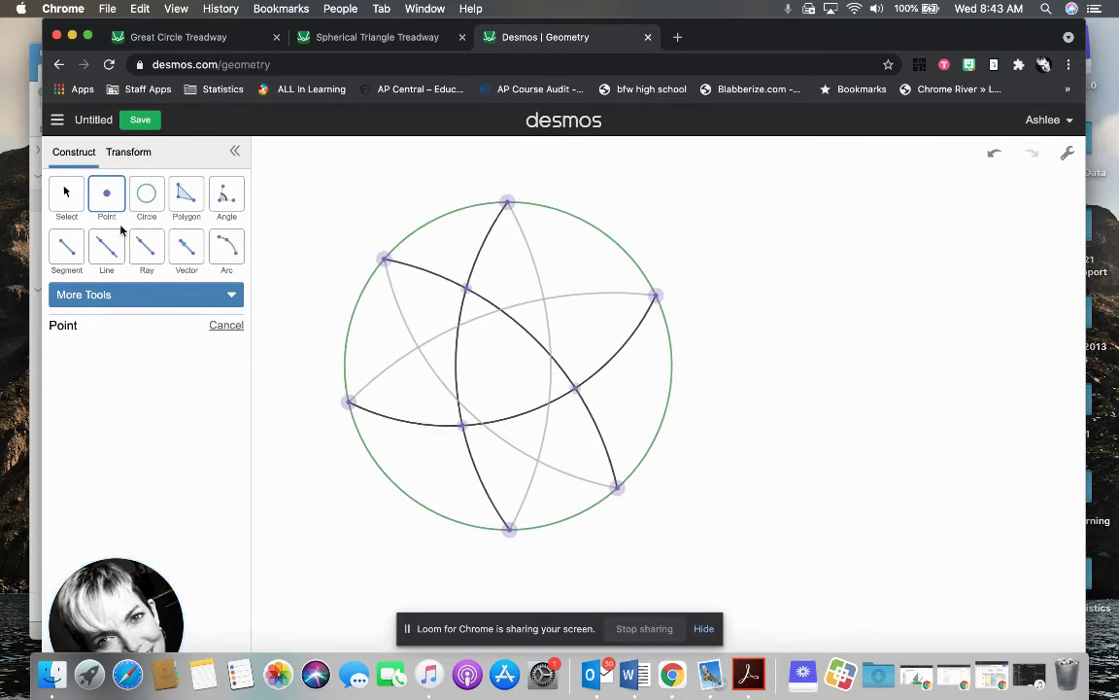
click(70, 200)
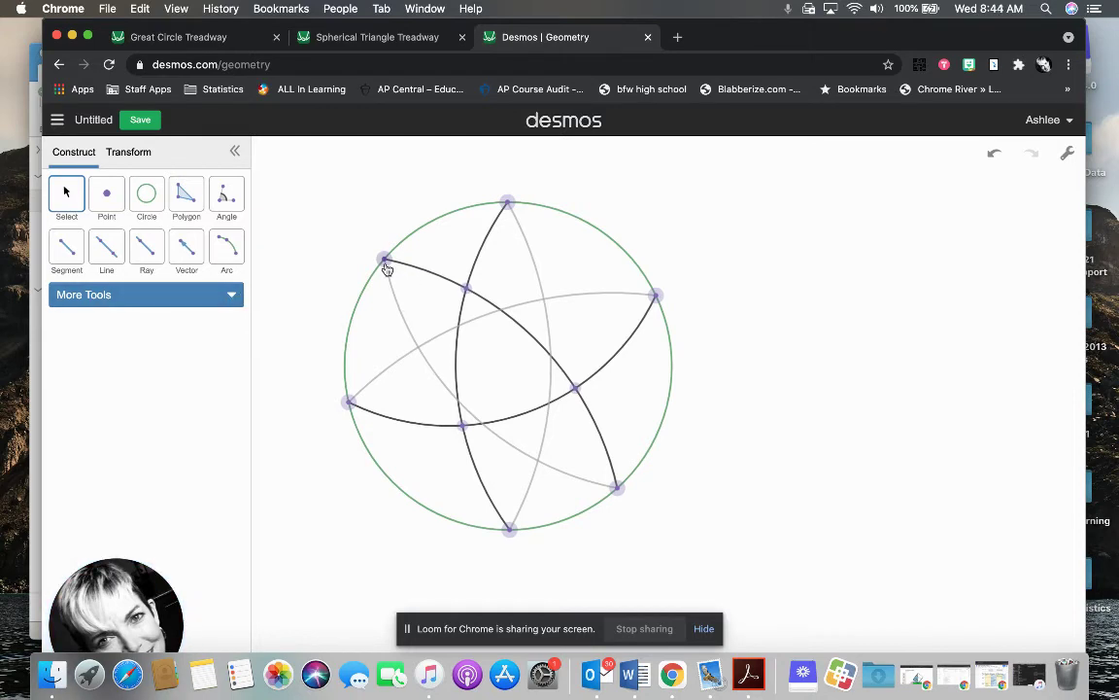
Step: Remove the A, B, C labels from the three triangle vertices
click(467, 290)
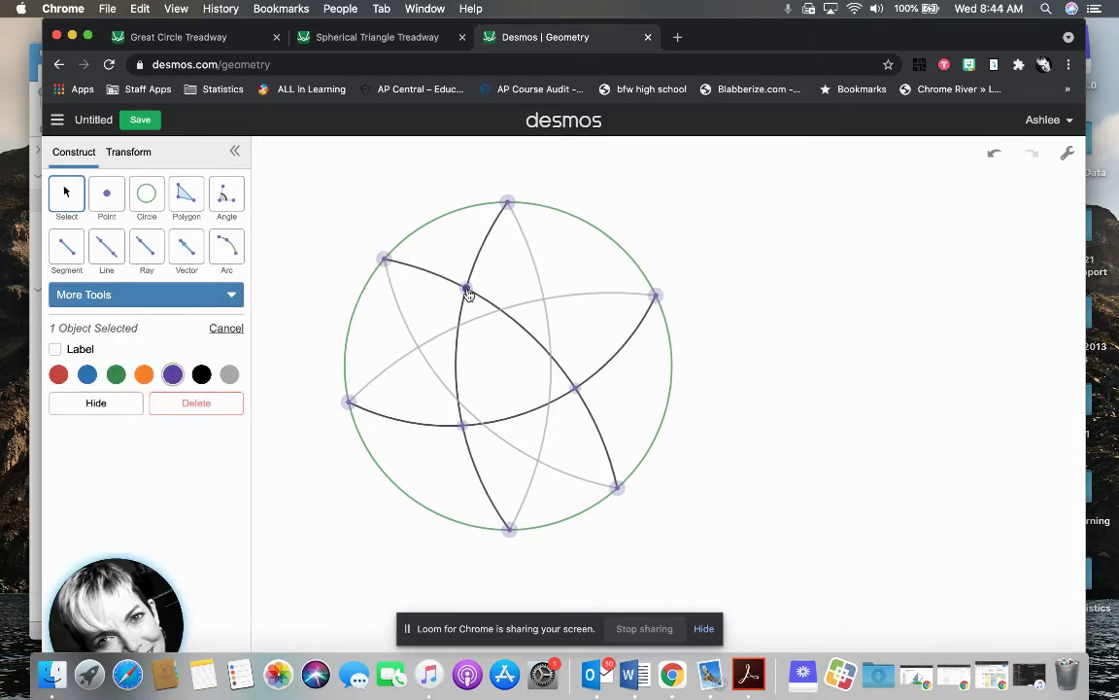
click(576, 391)
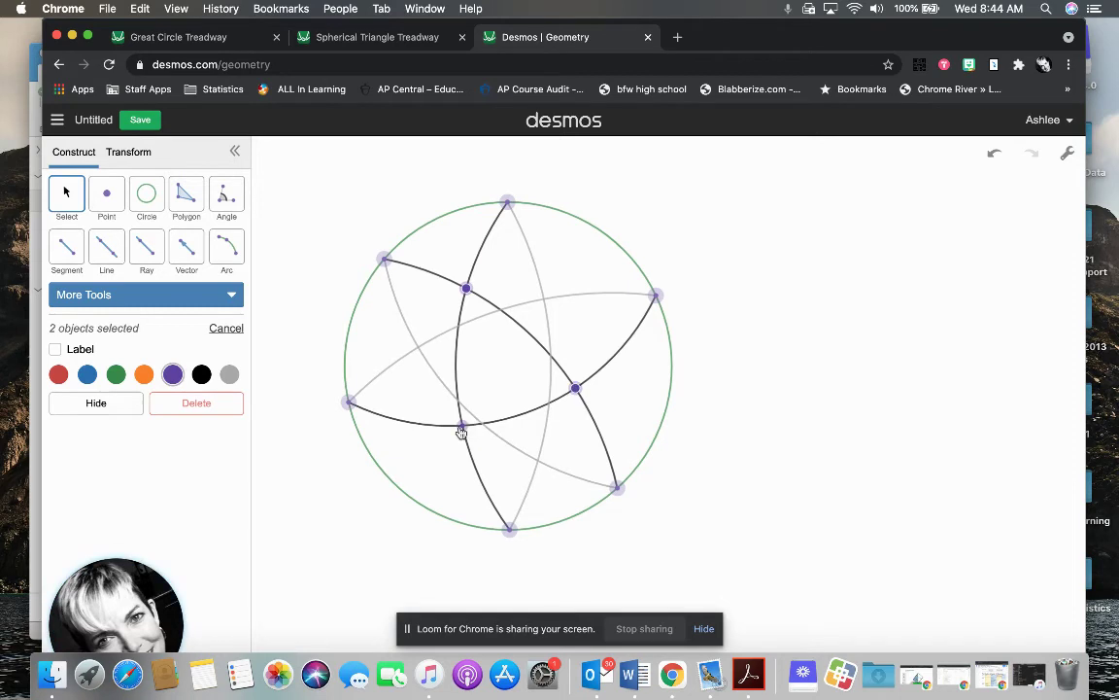
click(464, 429)
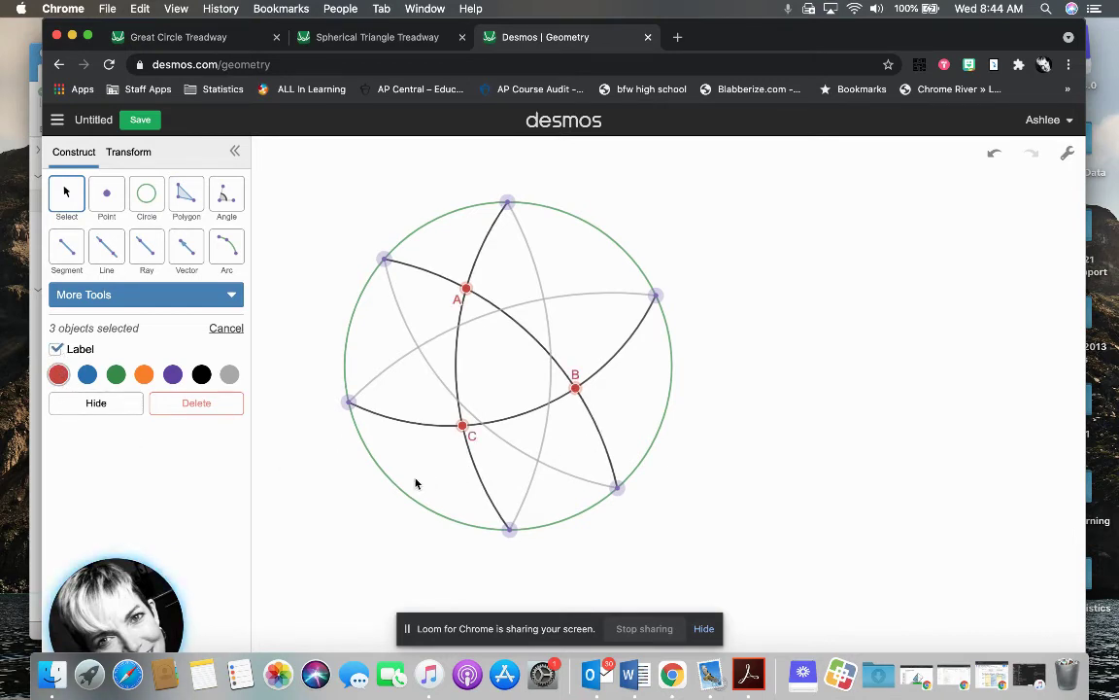
click(59, 350)
click(68, 354)
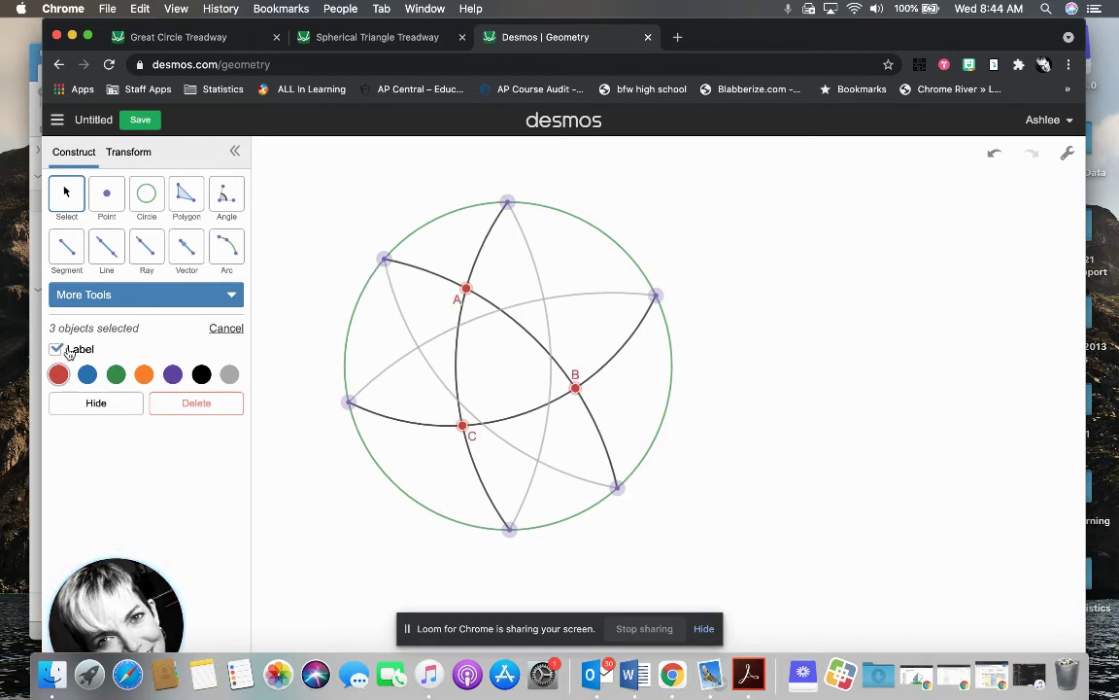
click(68, 354)
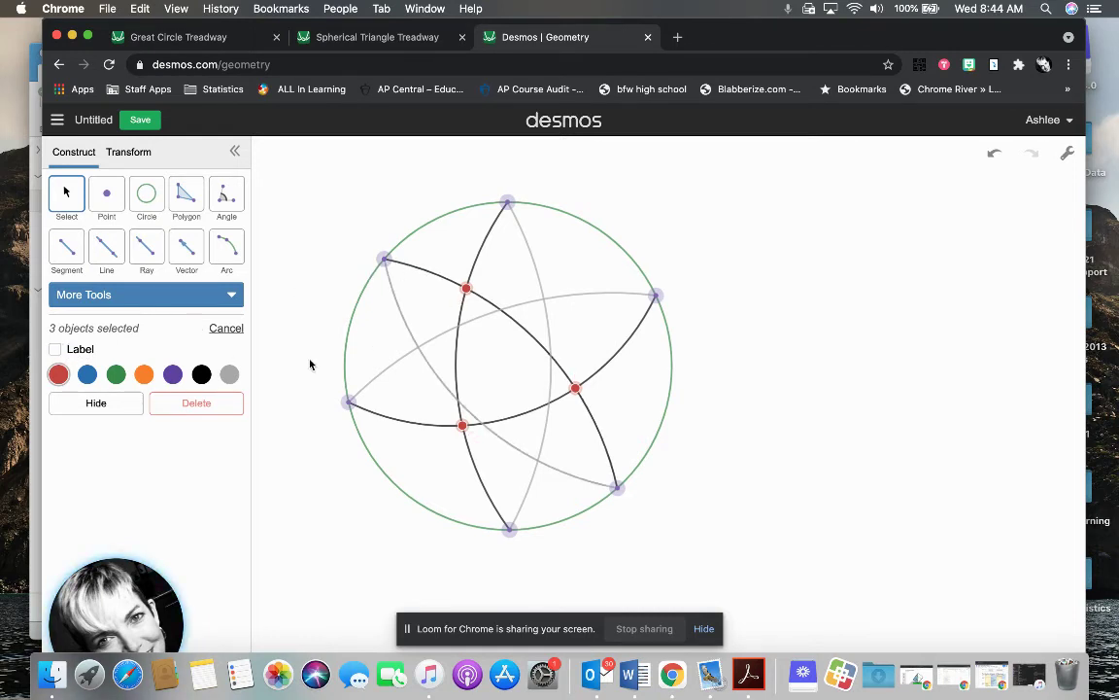
Step: Hide four circle points as a first try, then undo it
click(385, 260)
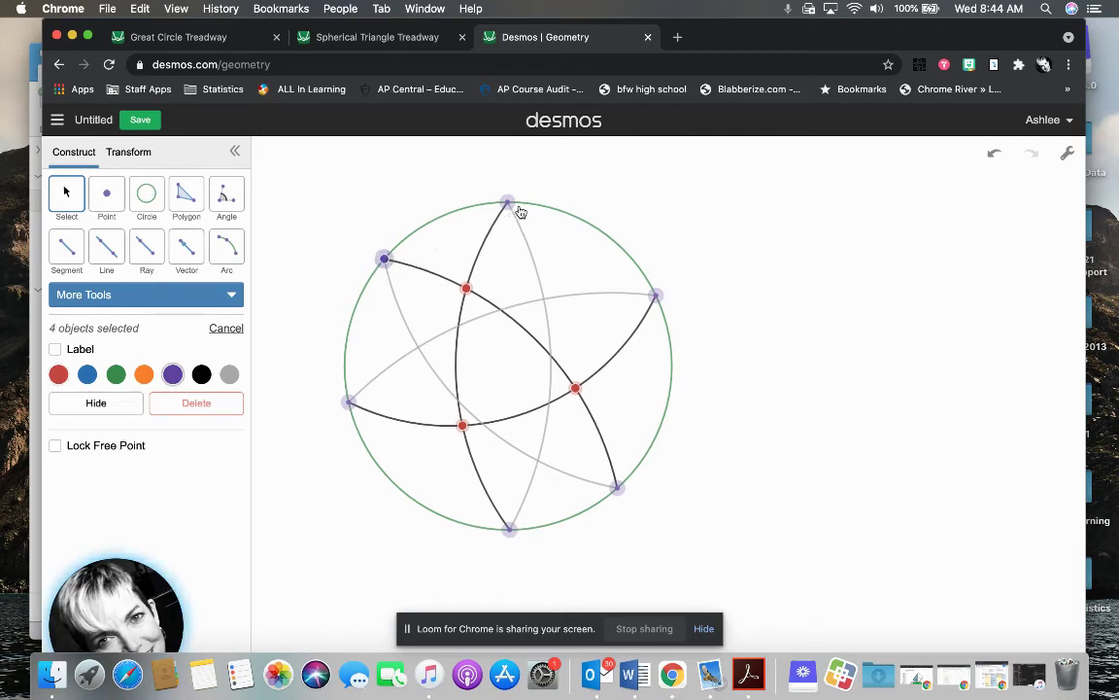
click(656, 296)
click(350, 403)
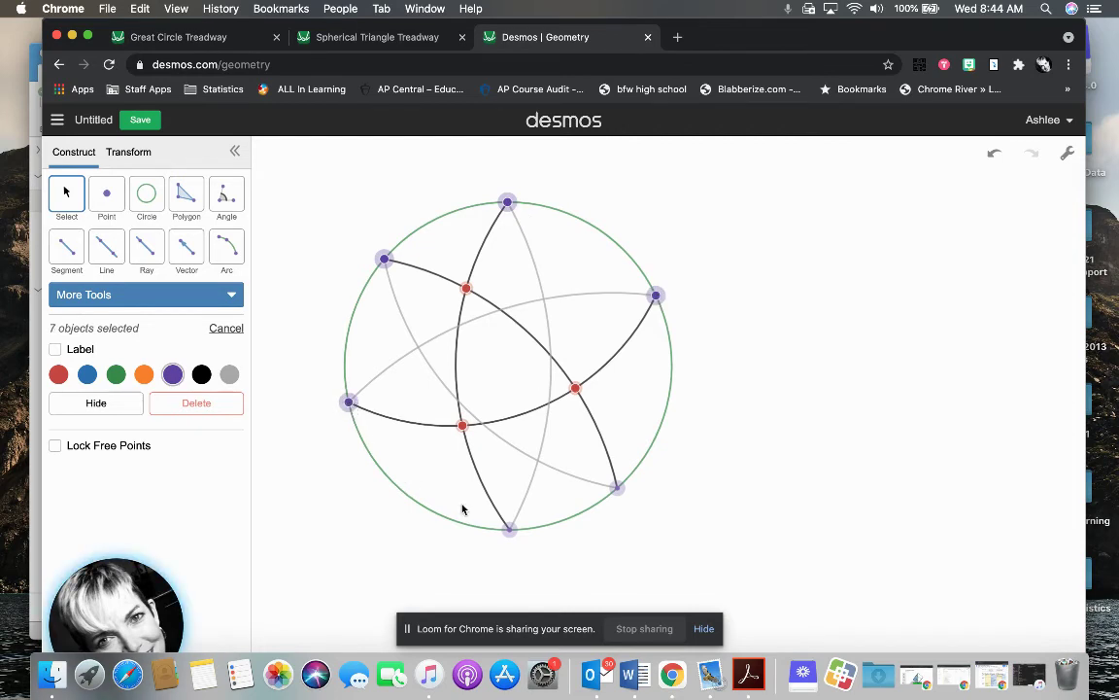
click(511, 530)
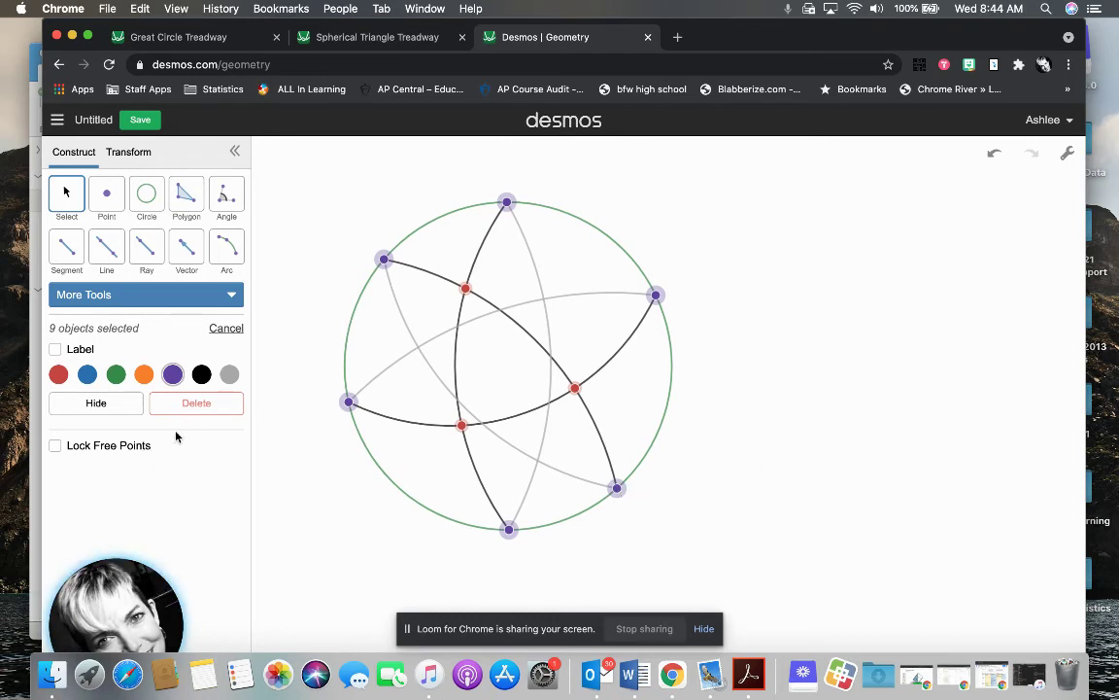
click(97, 402)
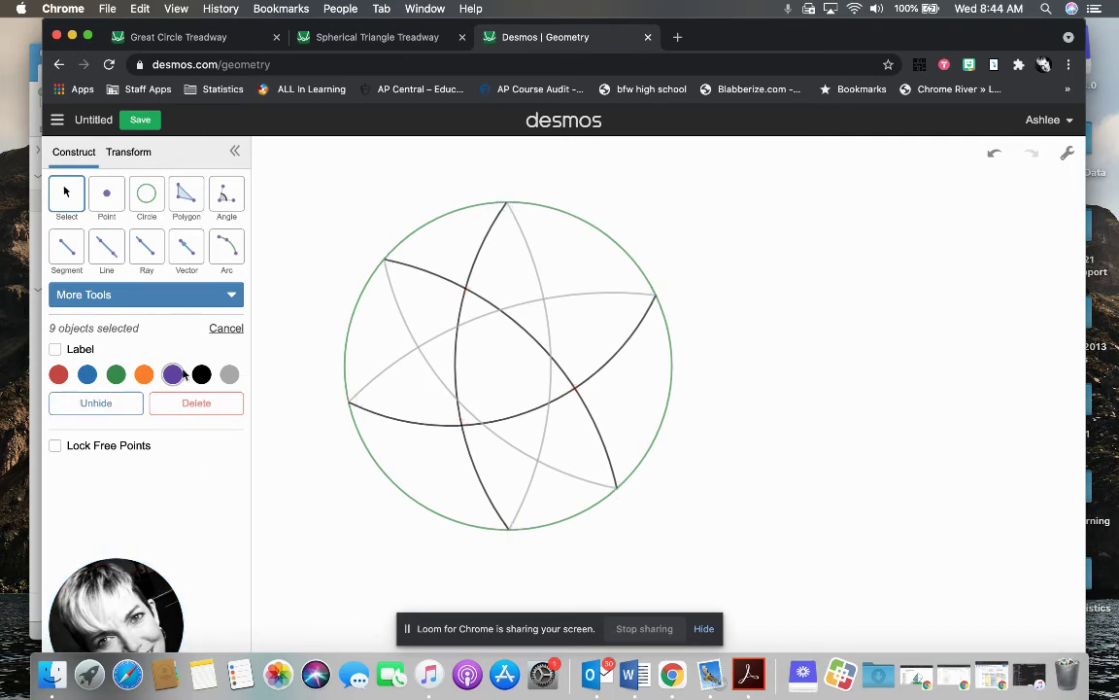
click(464, 294)
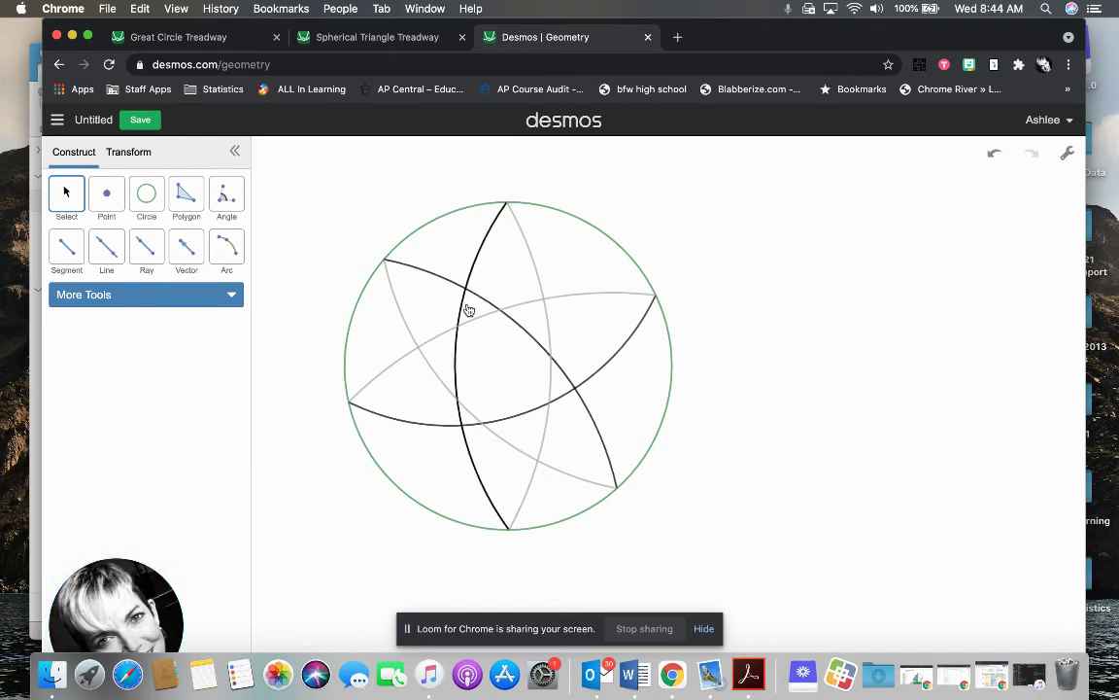
key(super+z)
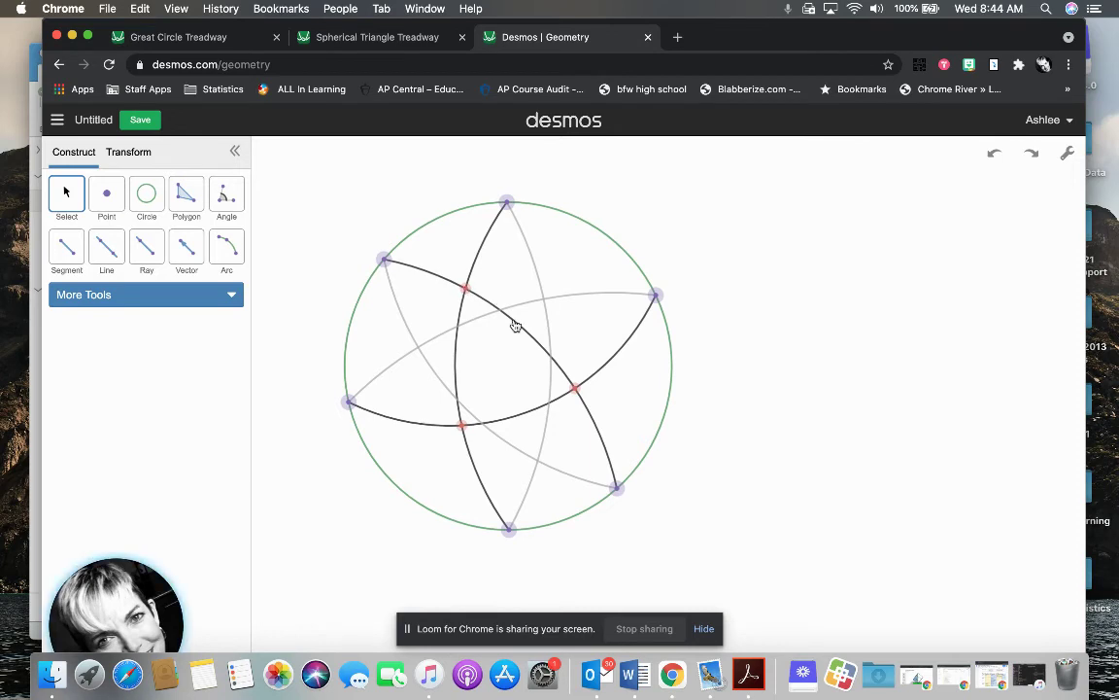
Step: Hide the six endpoints on the circle and dismiss the calendar reminder
click(384, 260)
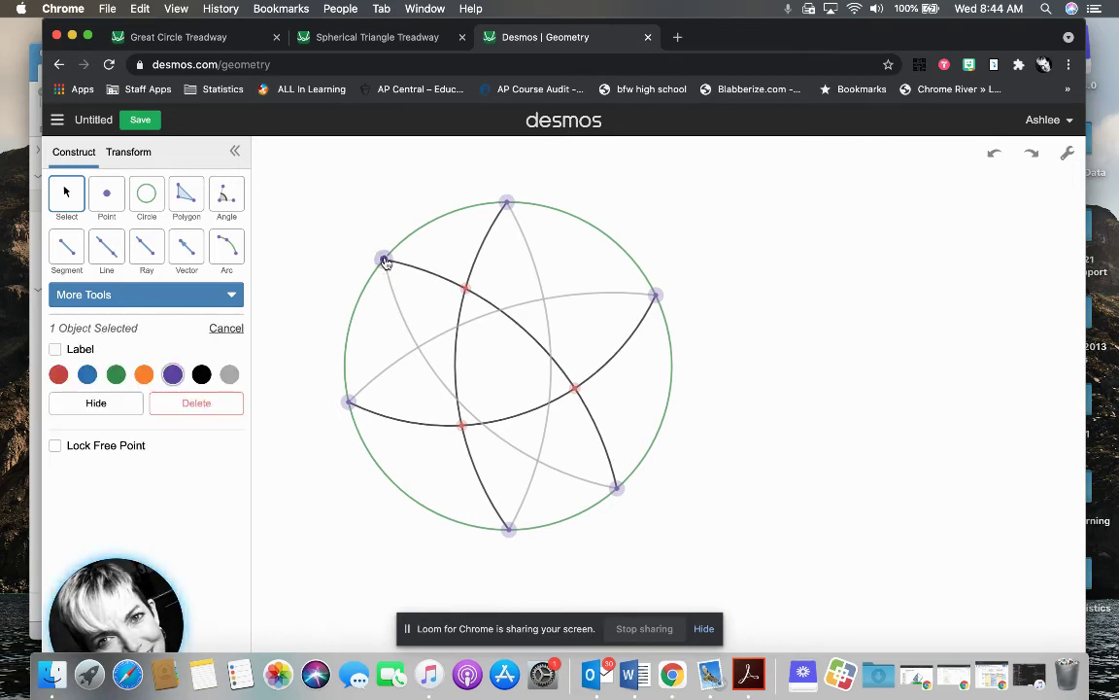
click(505, 204)
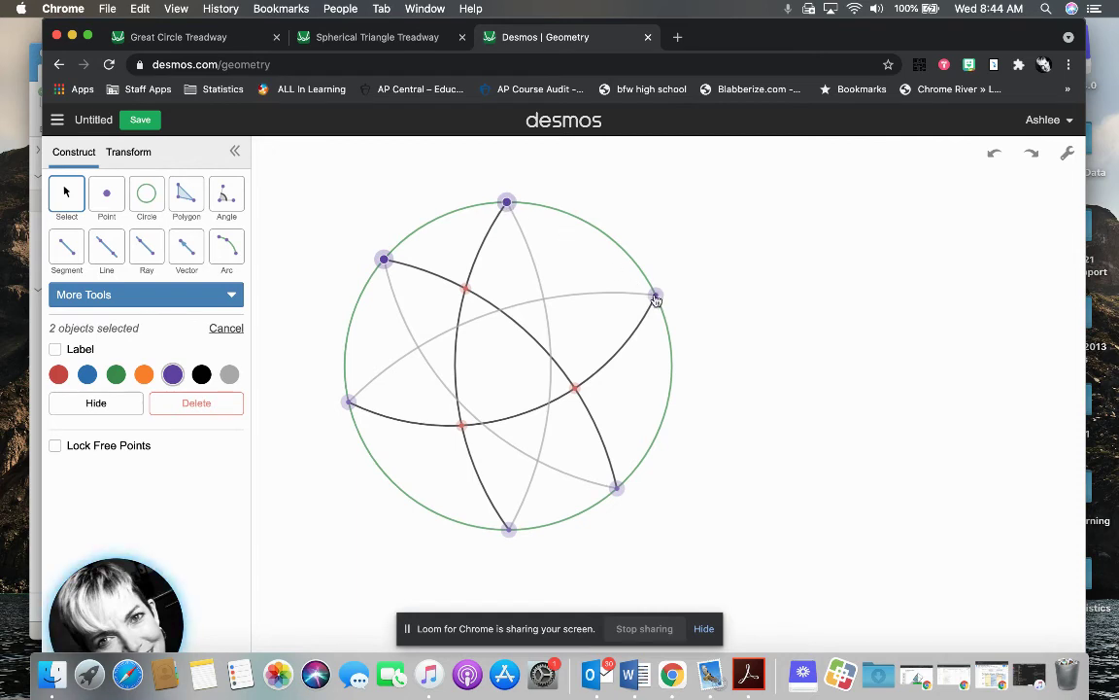
click(616, 489)
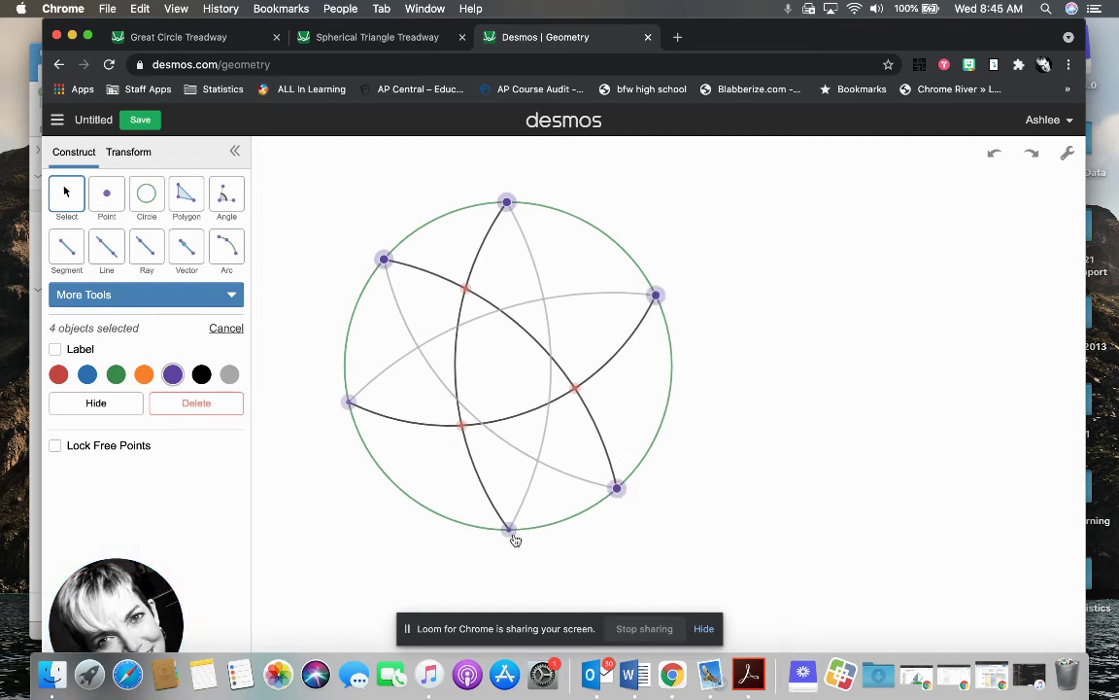
click(508, 530)
click(350, 403)
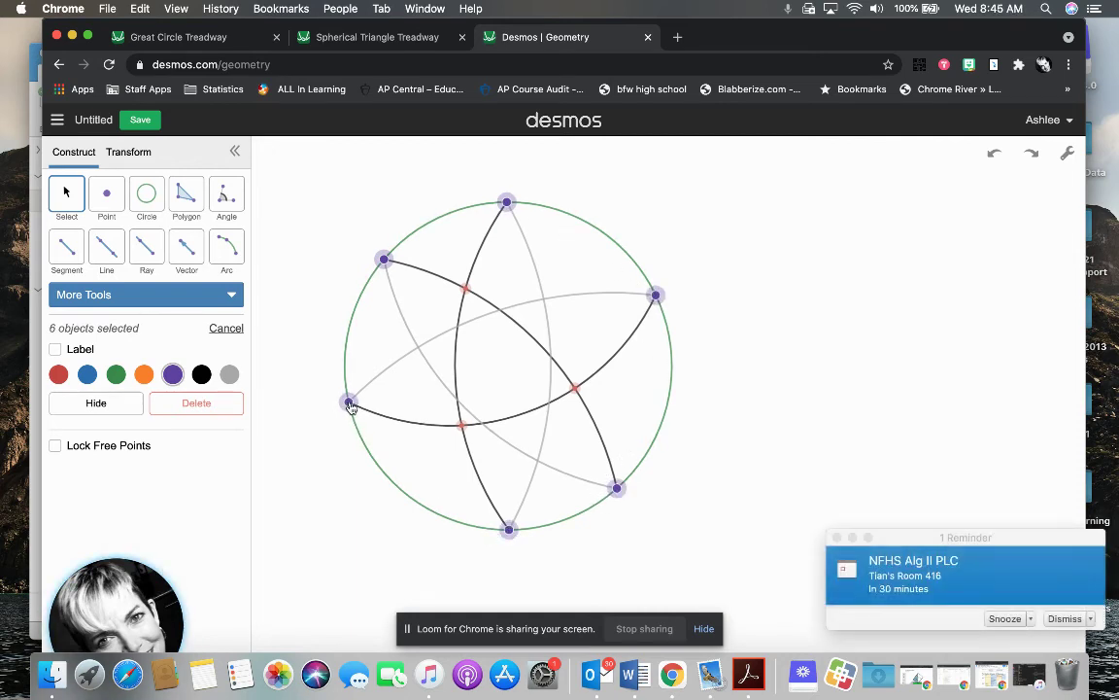
click(94, 403)
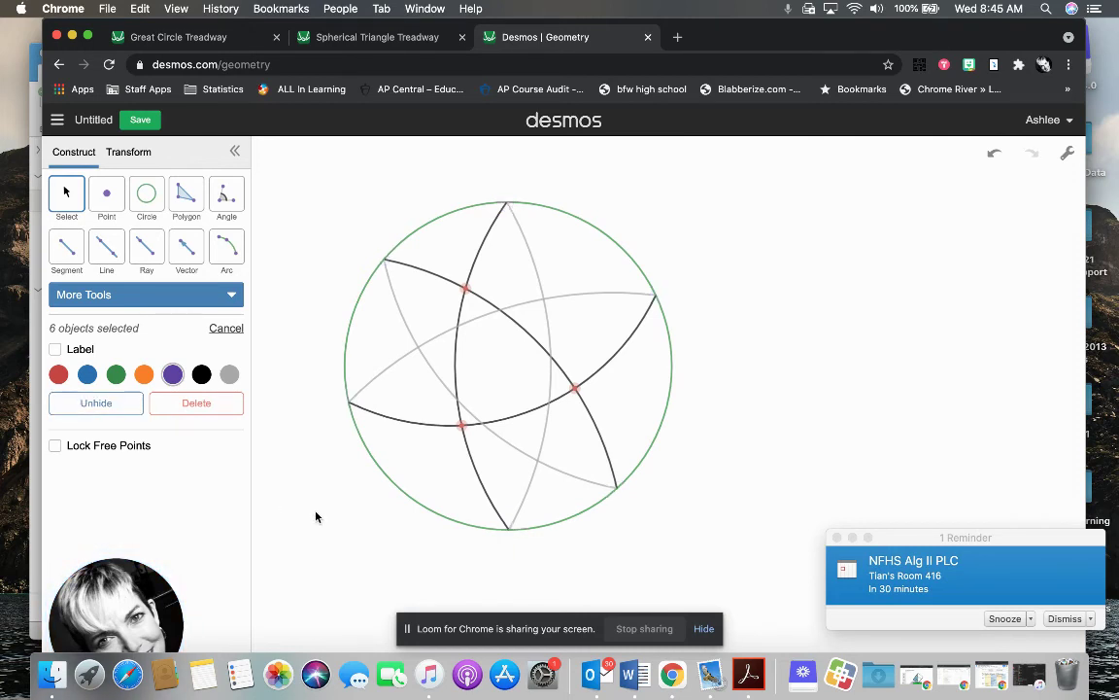
click(1065, 618)
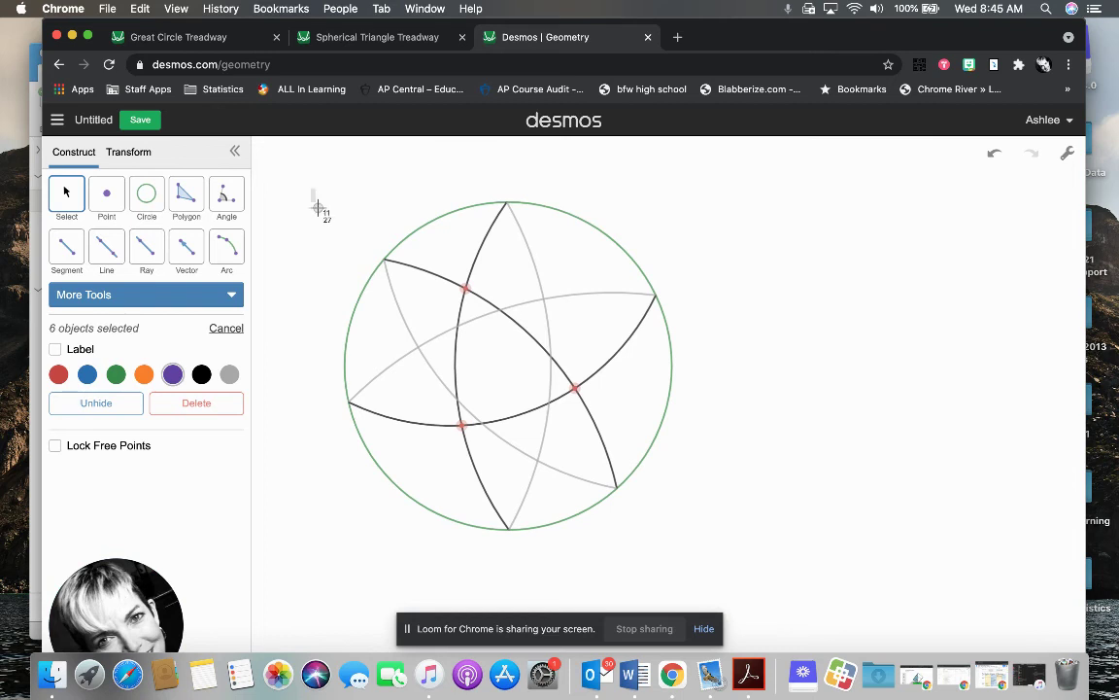
mouse_move(319, 206)
mouse_down()
mouse_move(524, 437)
mouse_move(724, 561)
mouse_up()
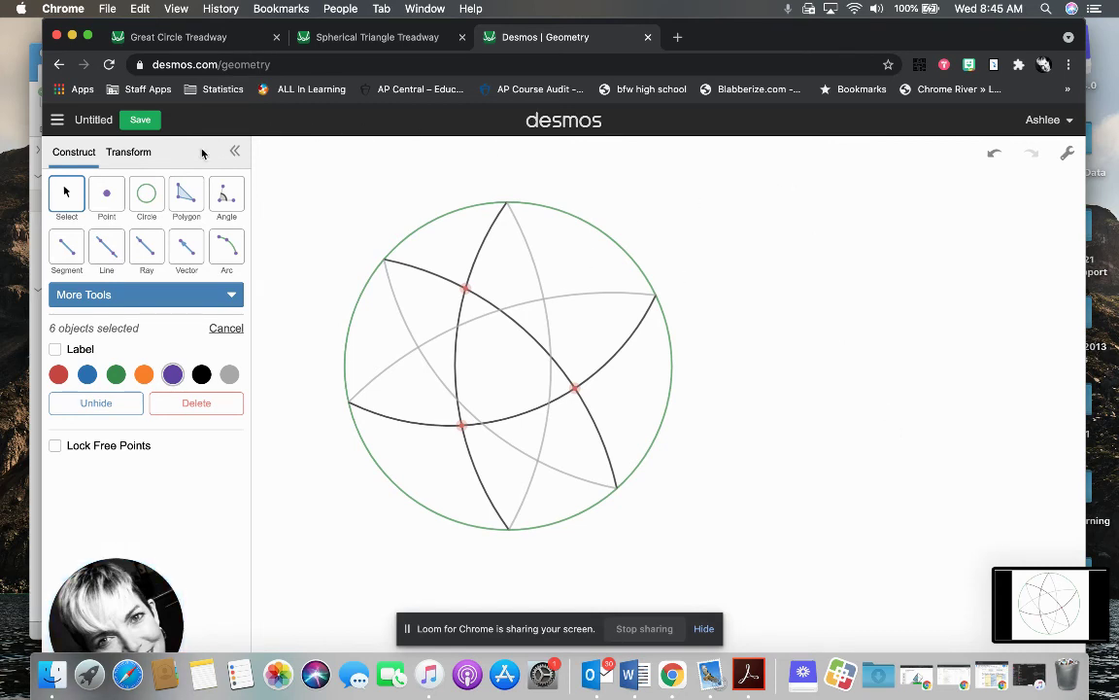
Step: Save the construction with the title 'Spherical Triangle Treadway 1'
click(91, 121)
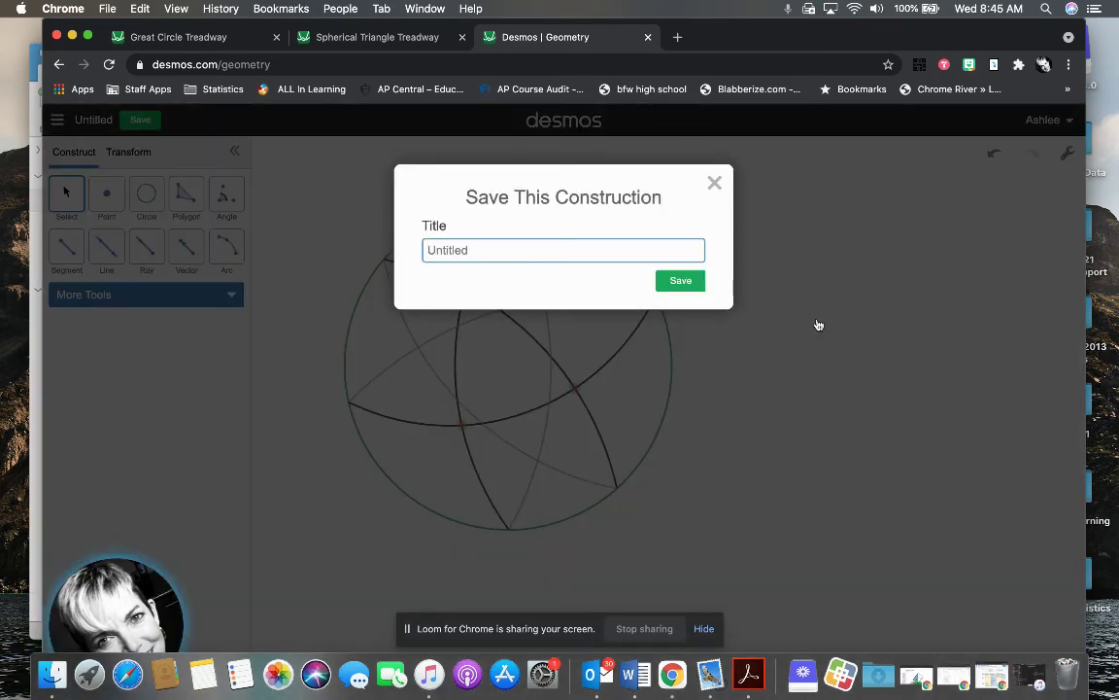
text(Shp)
key(BackSpace)
key(BackSpace)
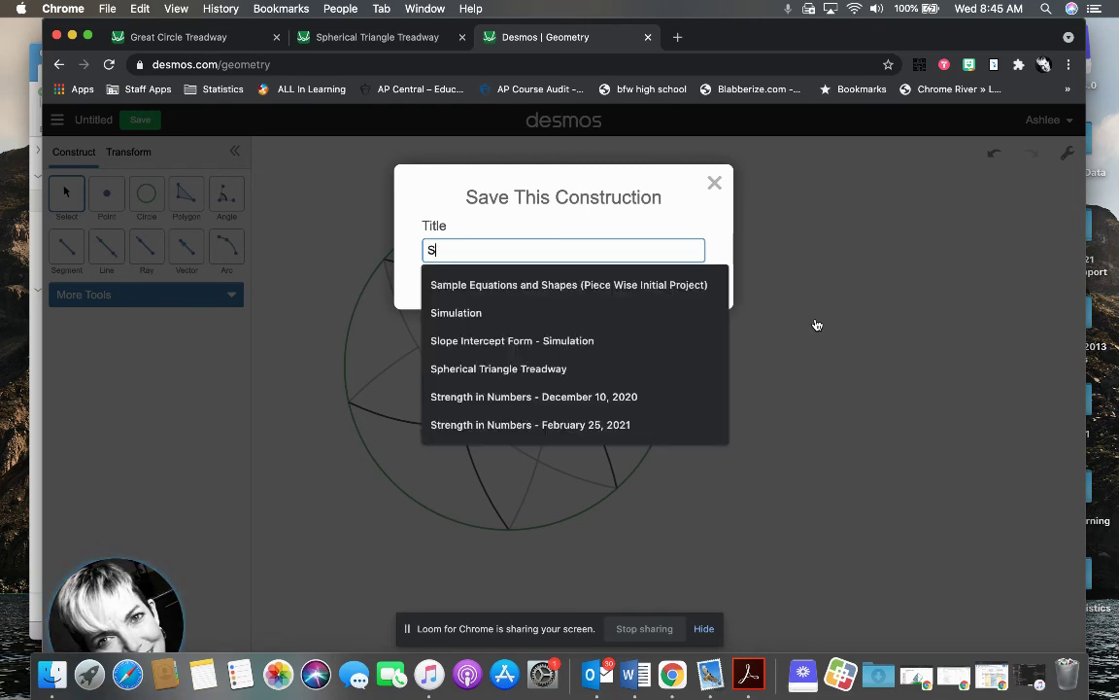
text(pheri)
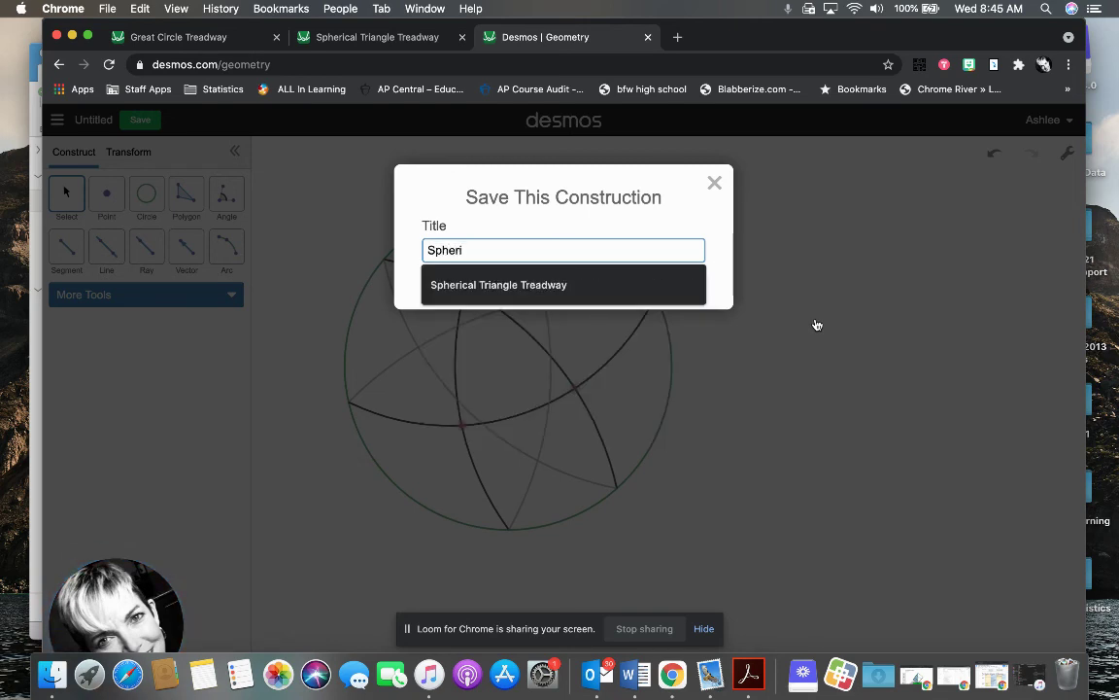
text(cal Triangl)
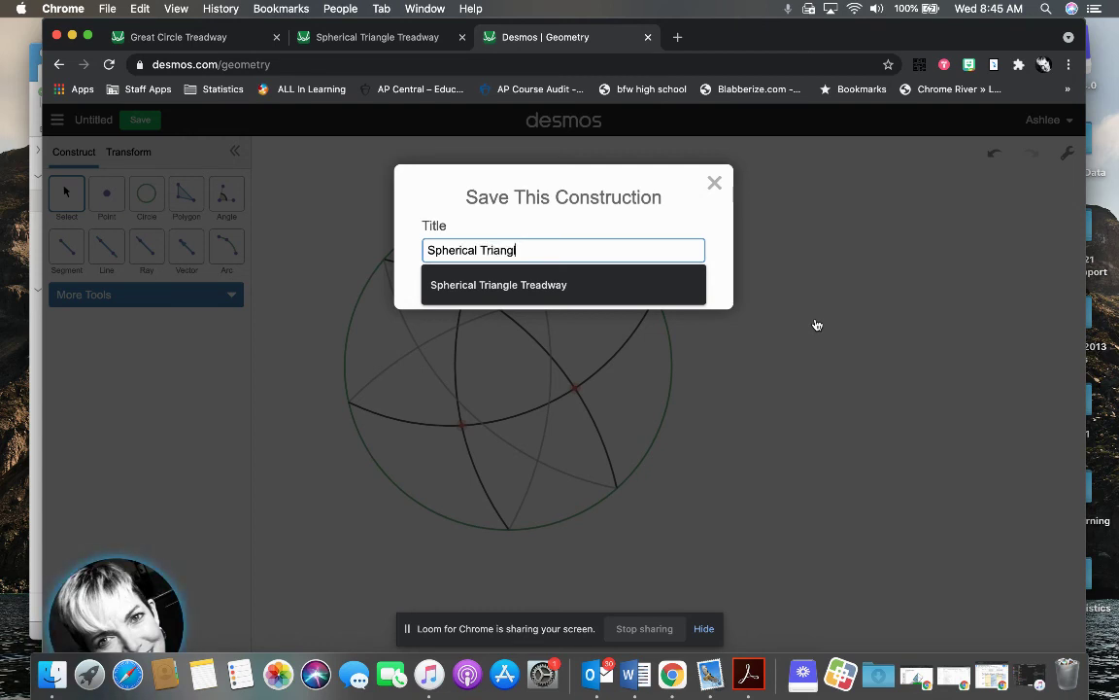
text(e)
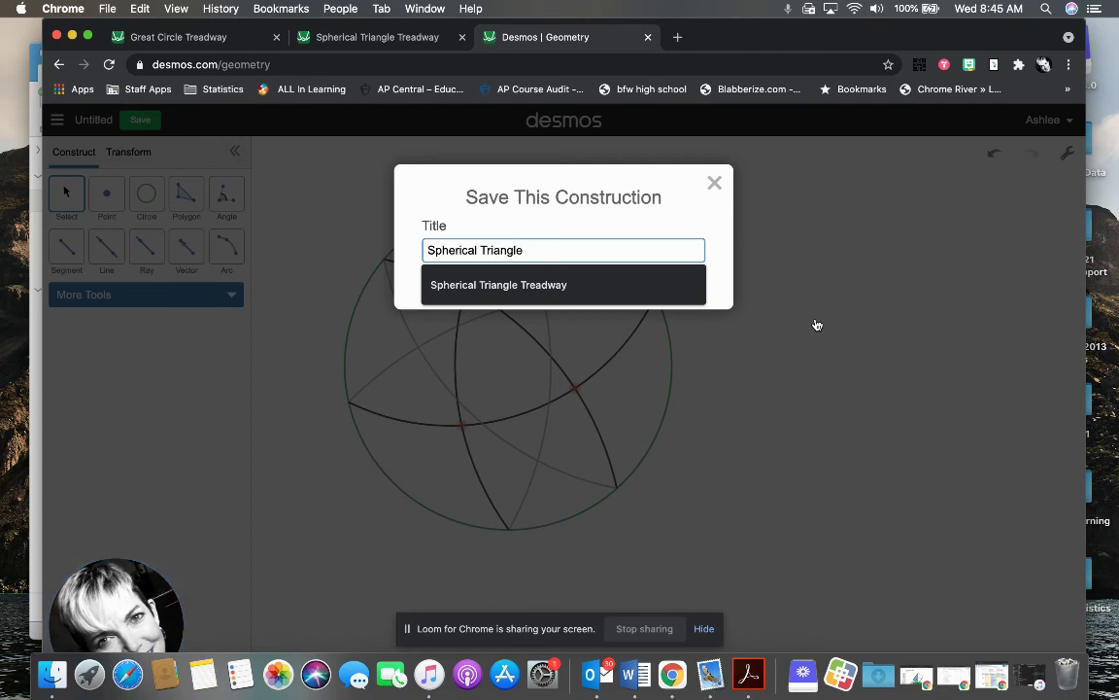
text( Treadway 1)
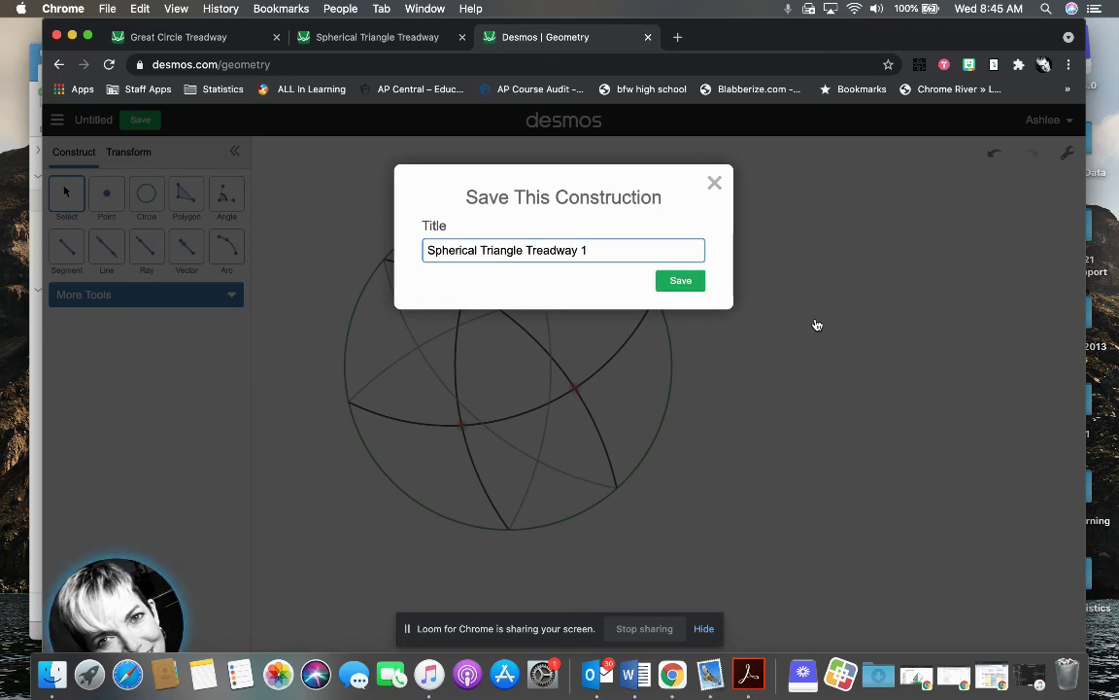
click(692, 281)
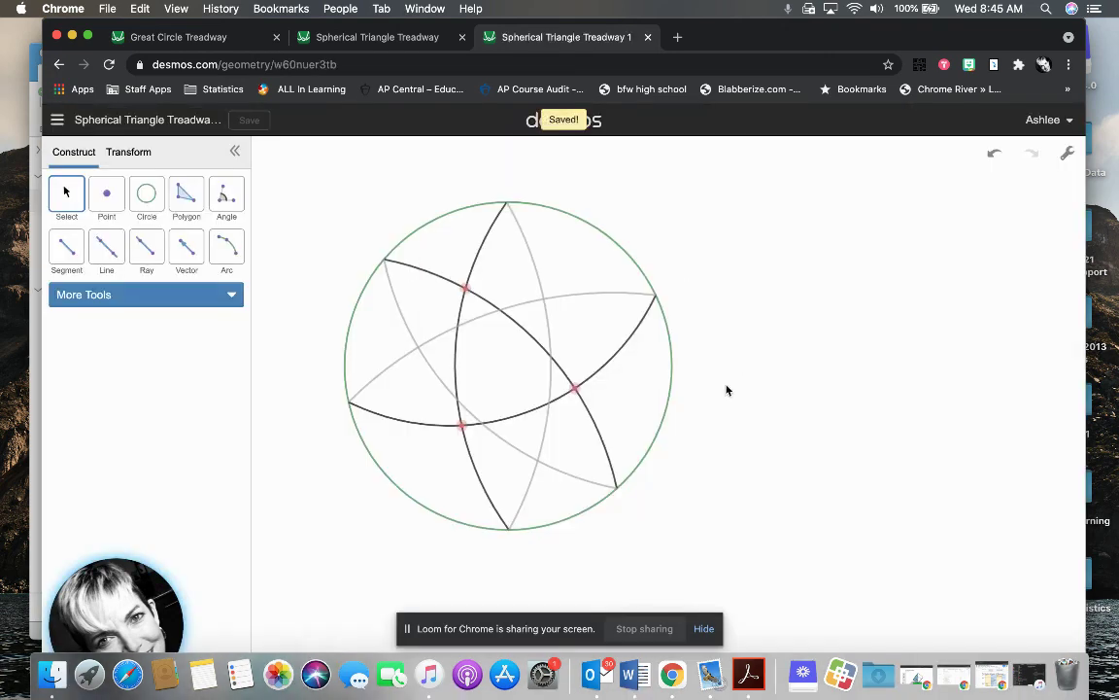
Step: Copy the construction's web address, then drag one red vertex to slightly reshape the spherical triangle
click(370, 64)
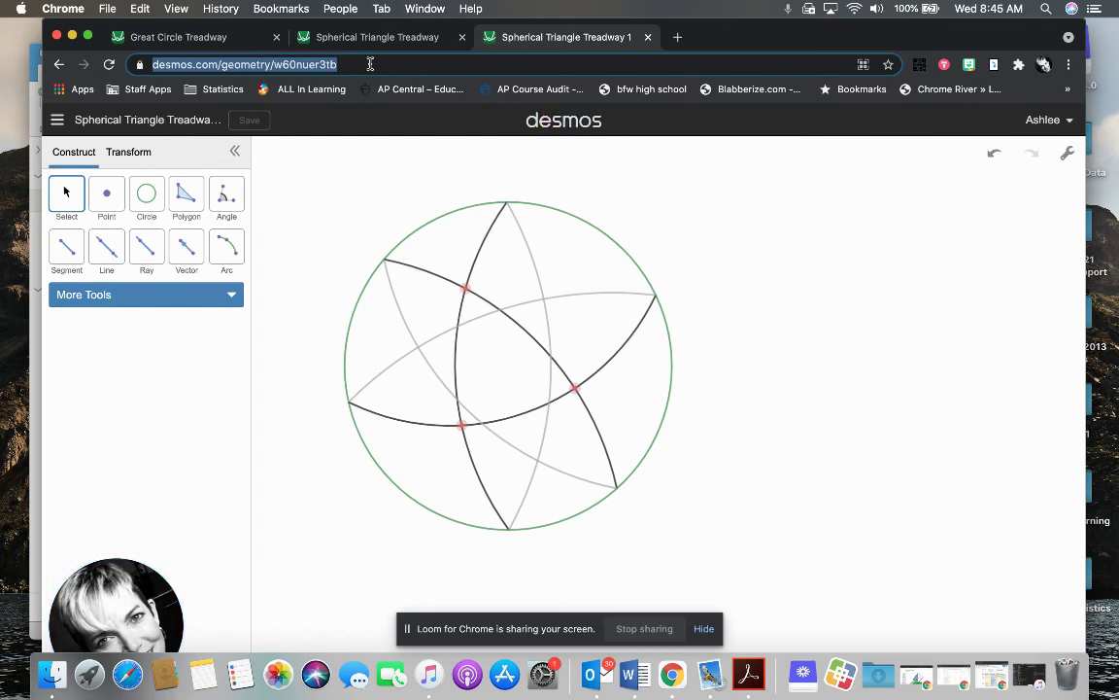
key(super+c)
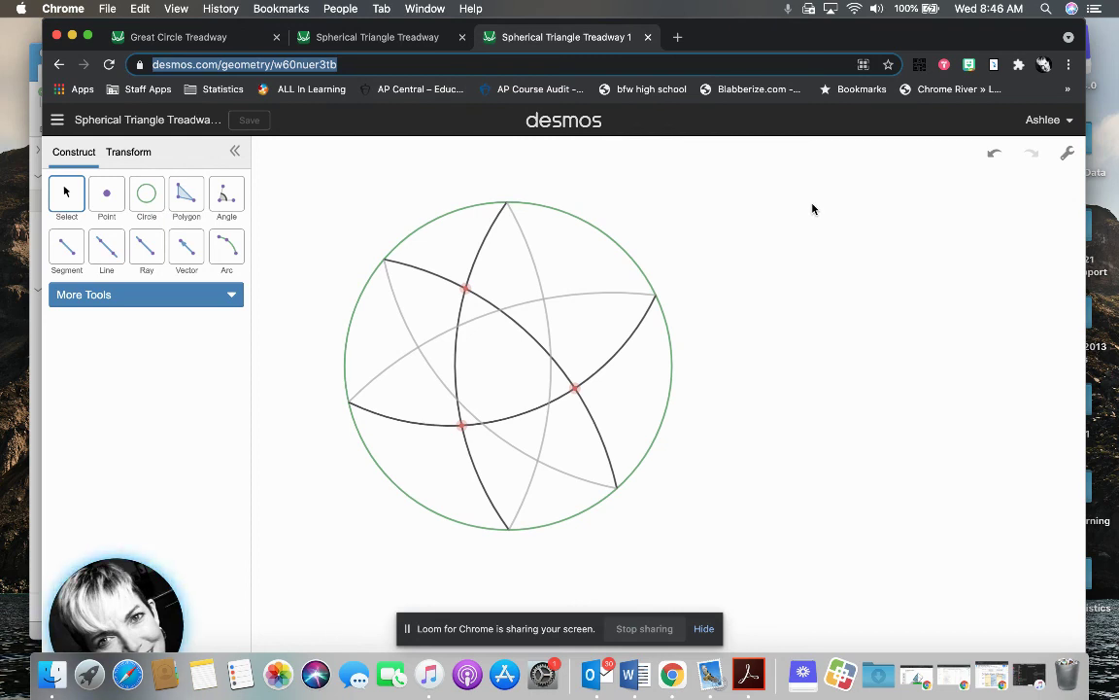
click(468, 292)
mouse_move(469, 293)
mouse_down()
mouse_move(645, 262)
mouse_move(434, 322)
mouse_move(482, 304)
mouse_up()
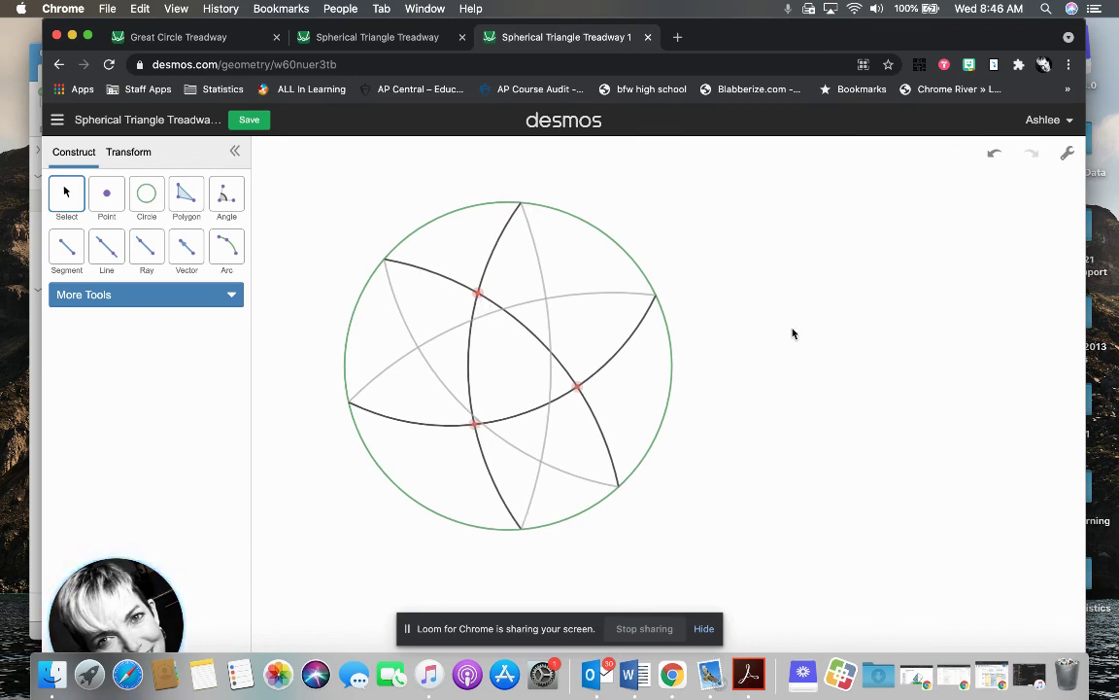